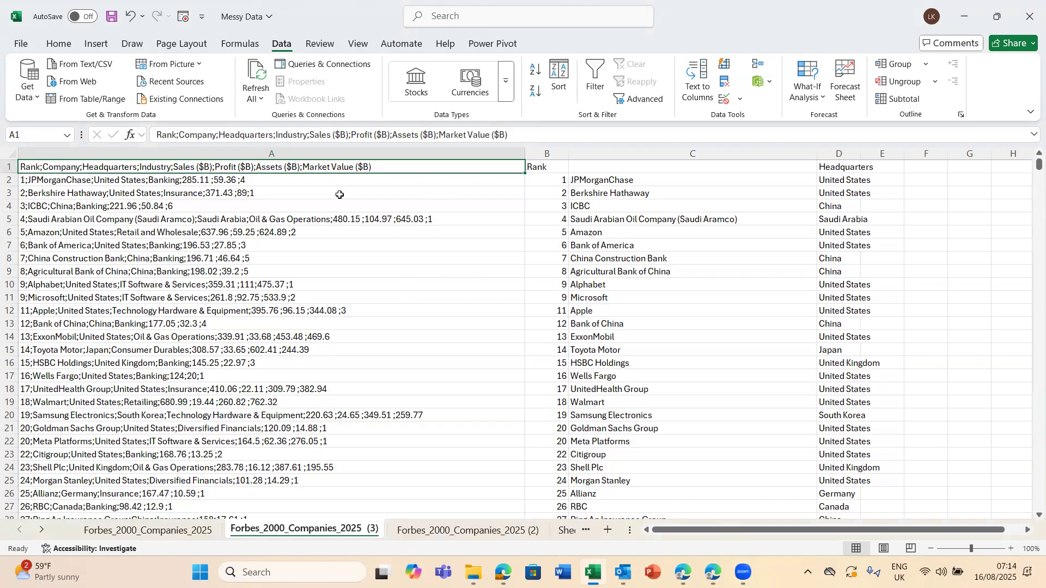
Step: Copy the industry value "Banking" out of the combined text in A2 into cell F2
key(Right)
key(Right)
key(Right)
key(Right)
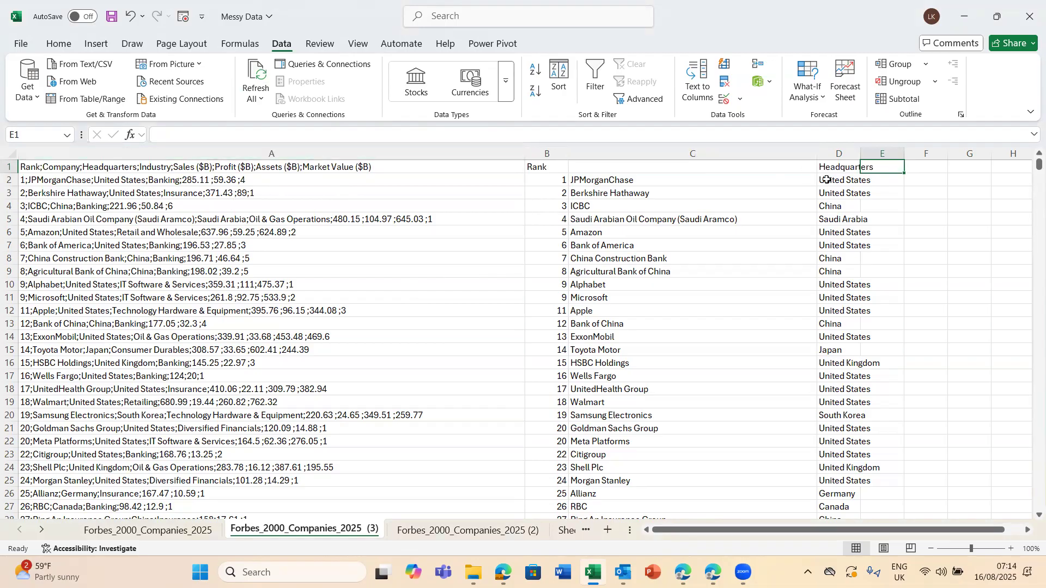
click(894, 182)
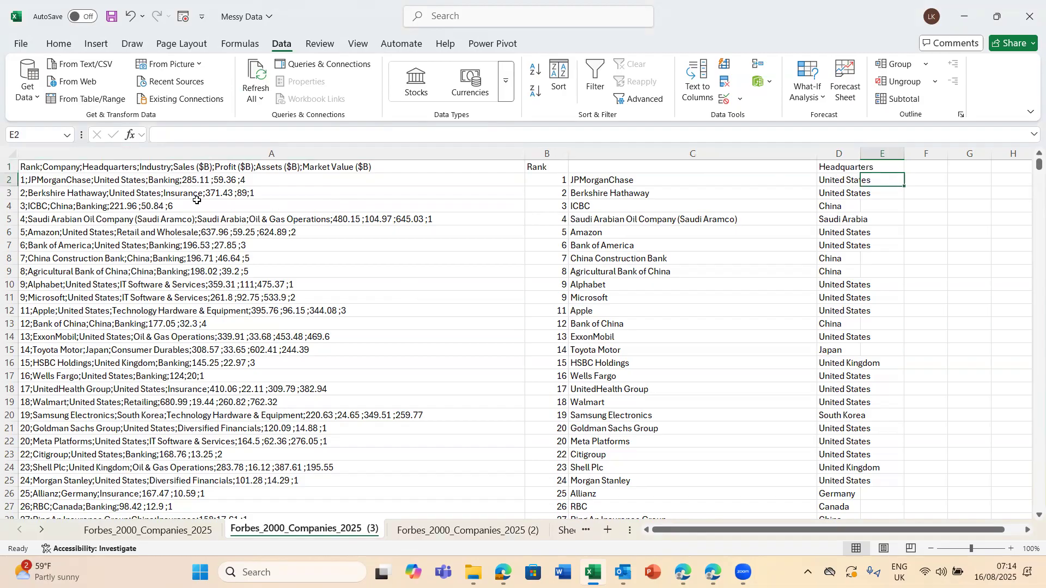
click(42, 175)
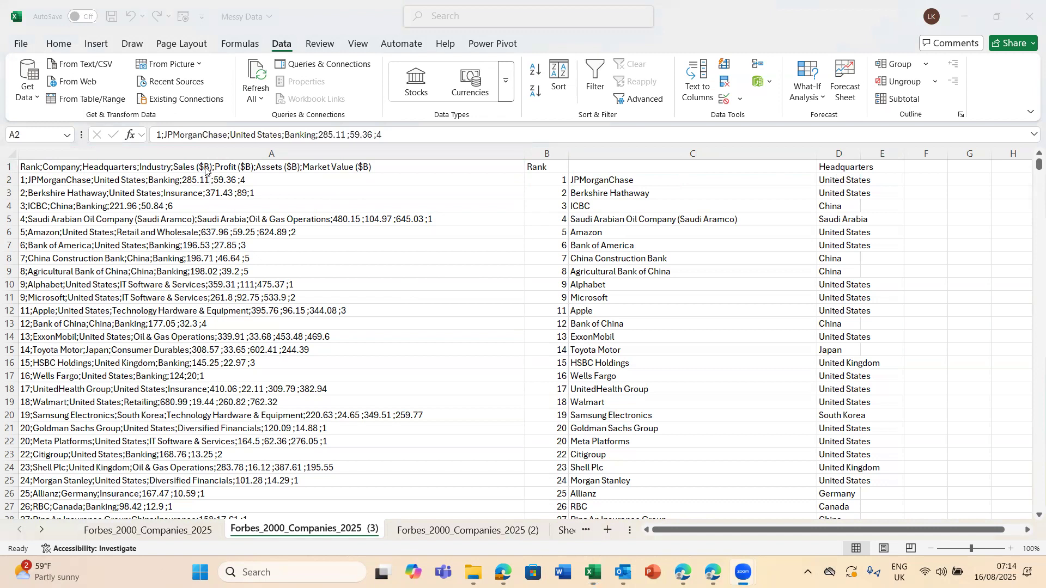
click(231, 176)
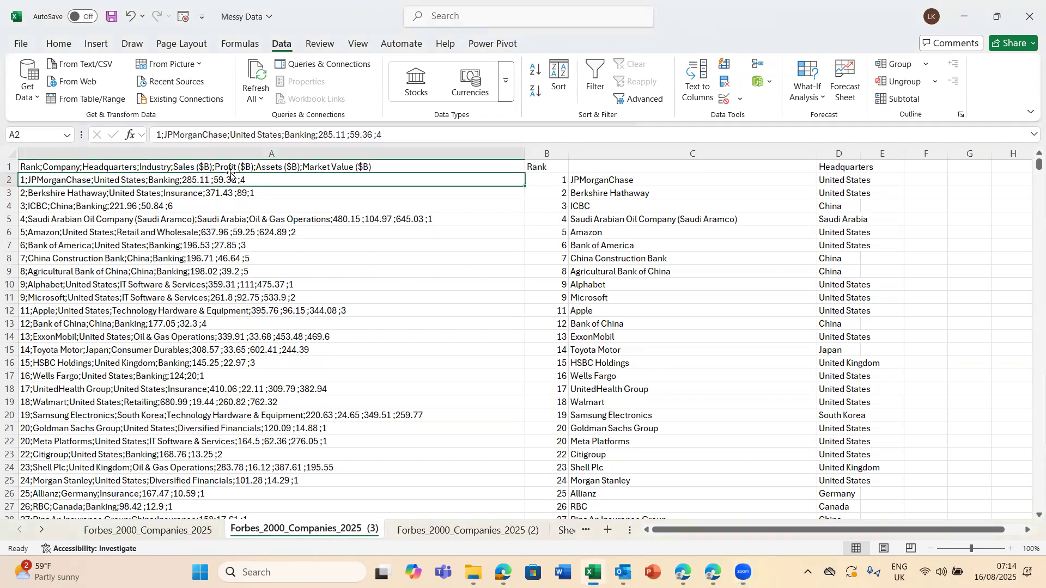
click(316, 134)
drag(316, 134, 285, 134)
key(ctrl+c)
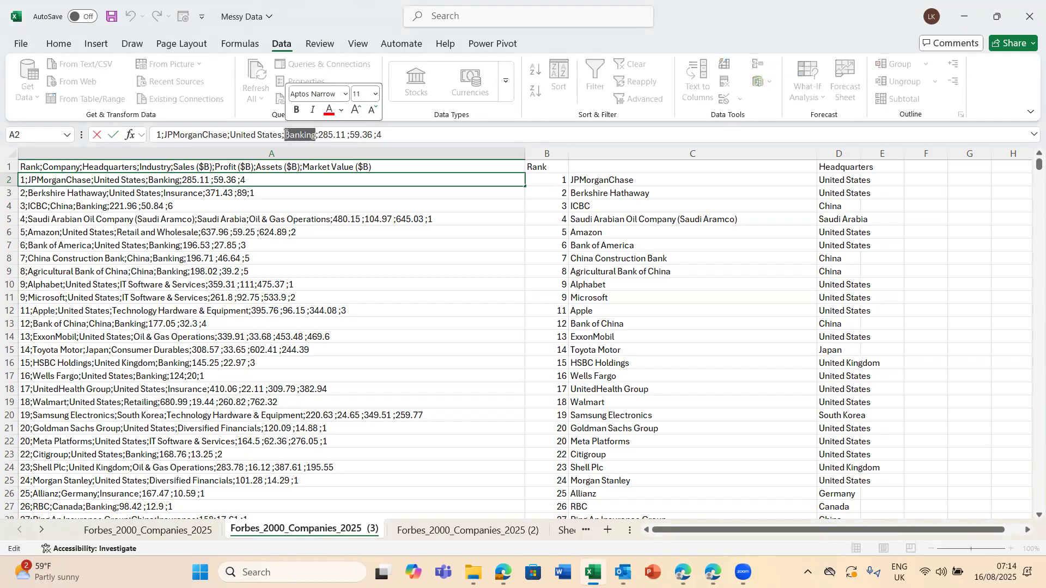
click(921, 178)
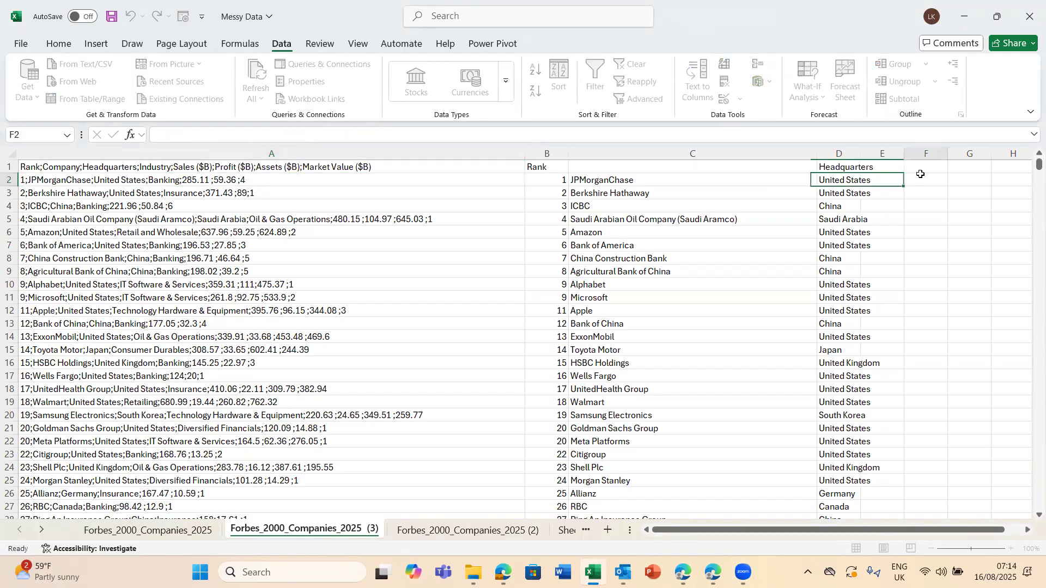
key(ctrl+v)
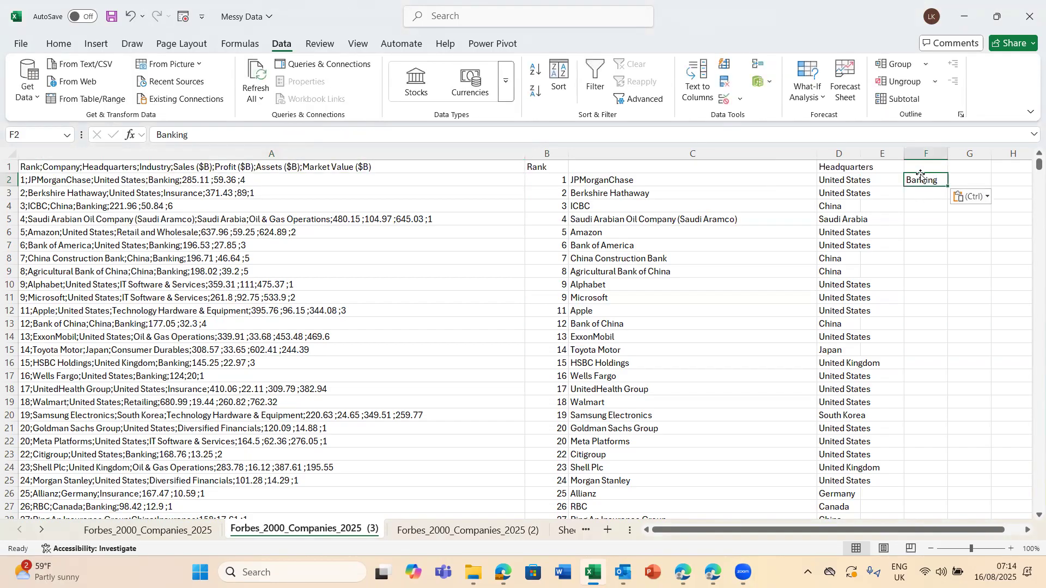
Step: Try to Flash Fill column F with the industries, using the example in F2
key(ctrl+e)
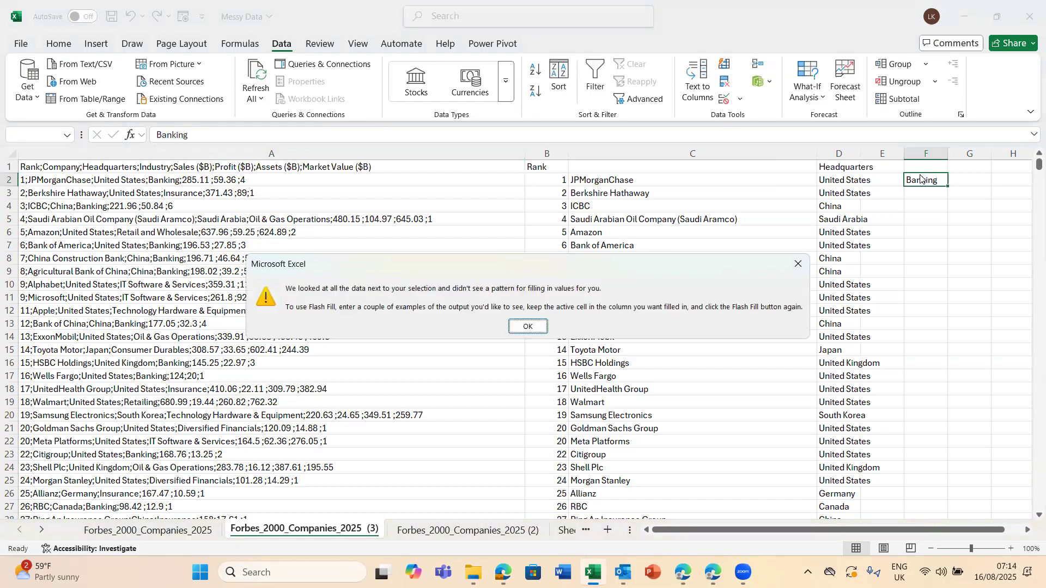
click(799, 264)
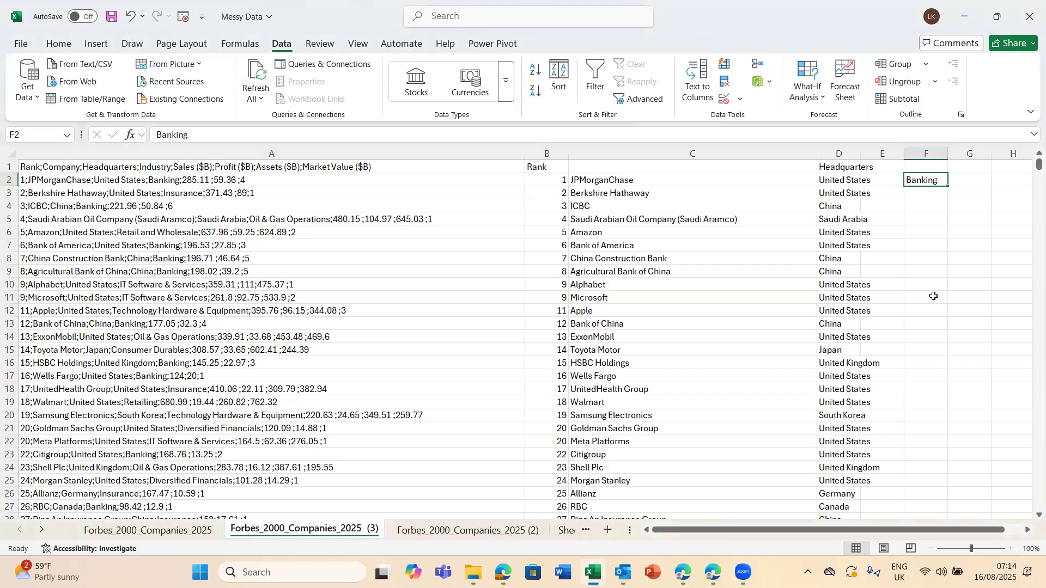
click(939, 233)
click(933, 179)
key(ctrl+e)
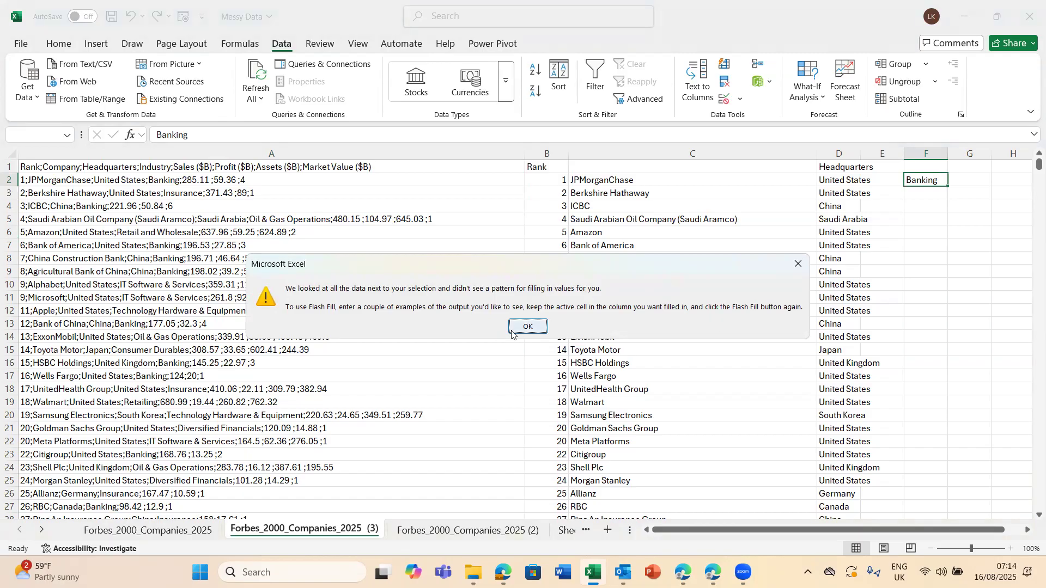
click(528, 327)
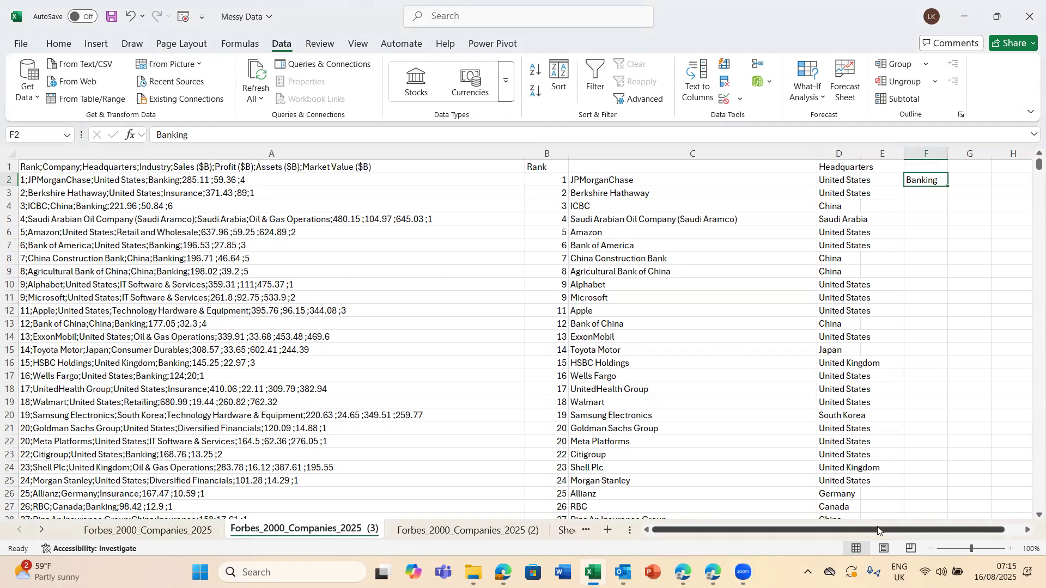
Step: Clear cell F2 and the Headquarters header in D1, and widen column D to fit the country names
drag(872, 530, 1009, 529)
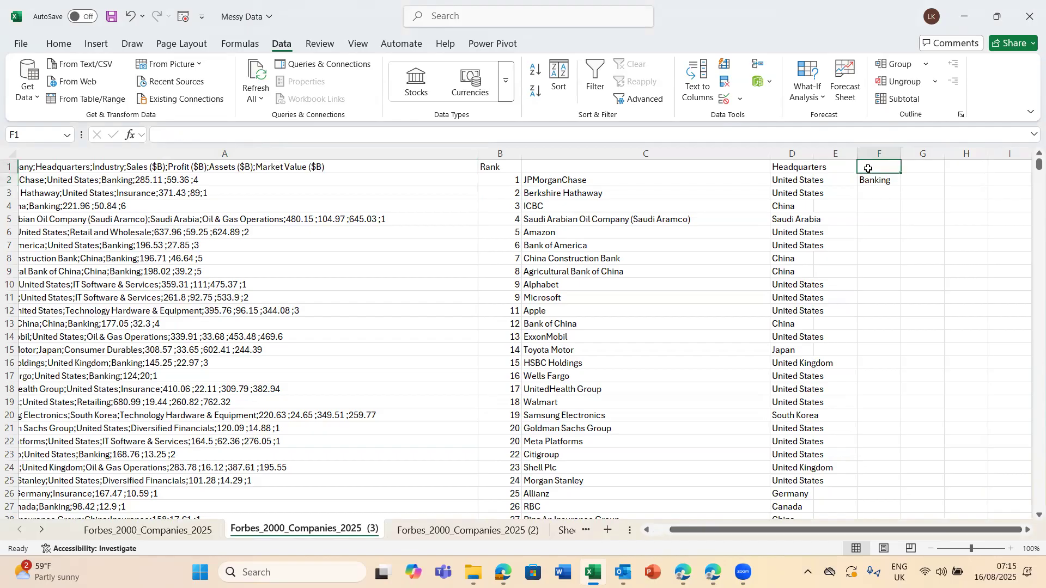
key(Delete)
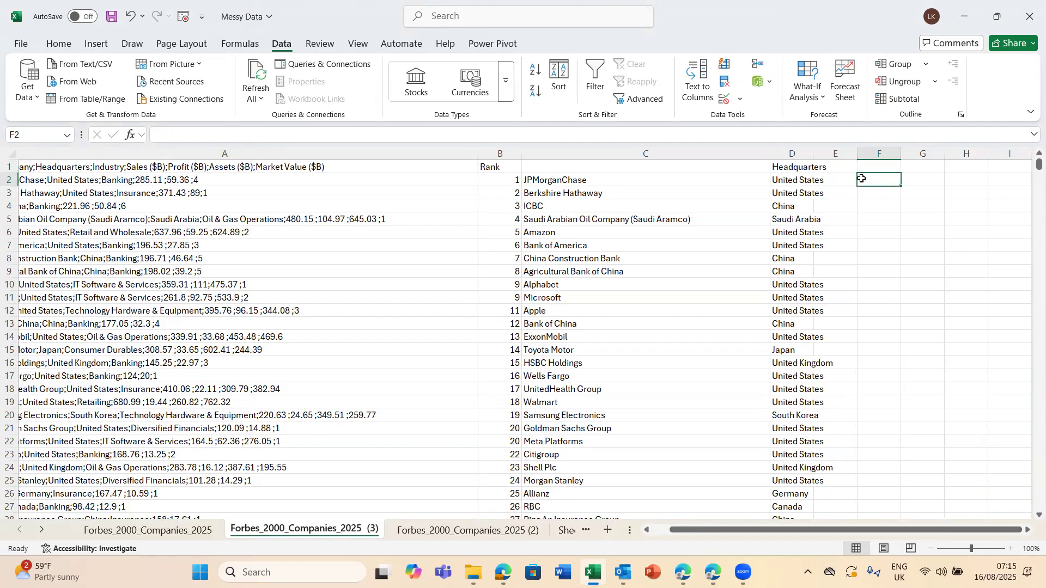
click(775, 171)
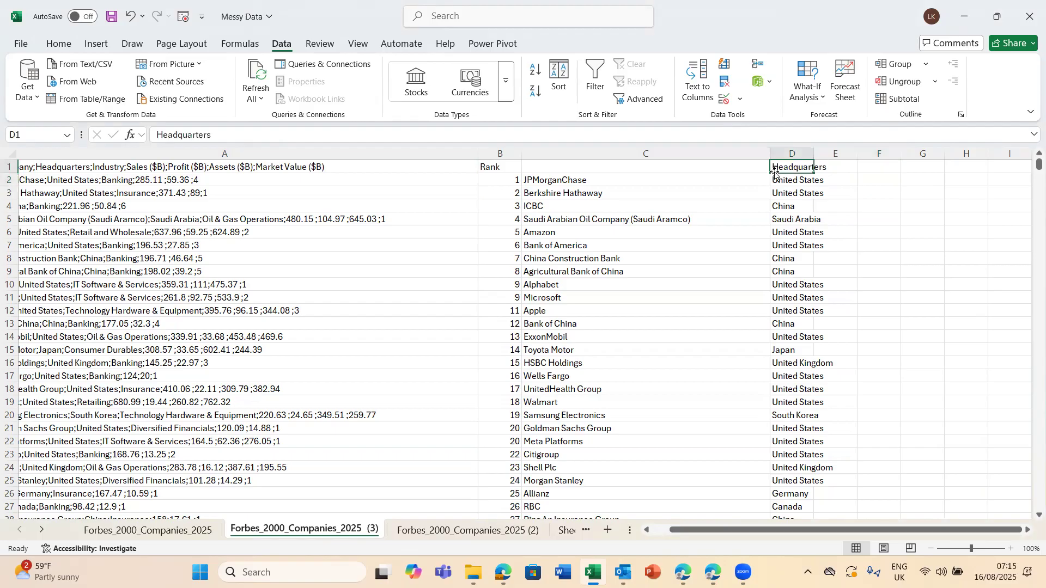
key(Delete)
drag(817, 154, 867, 154)
Step: Enter "Banking" in E2 and Flash Fill column E with the industries from that example
click(873, 185)
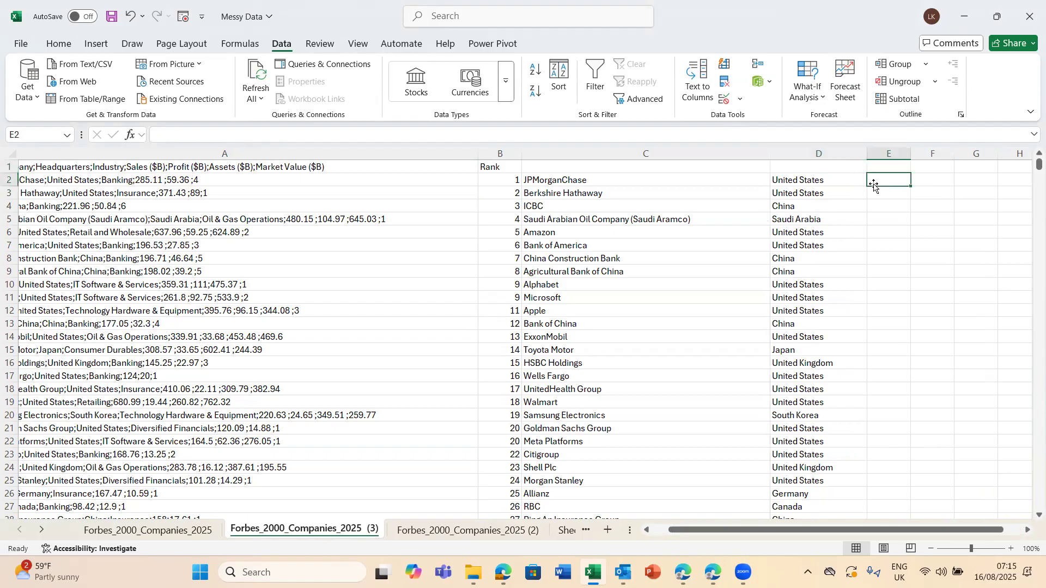
text(Banking)
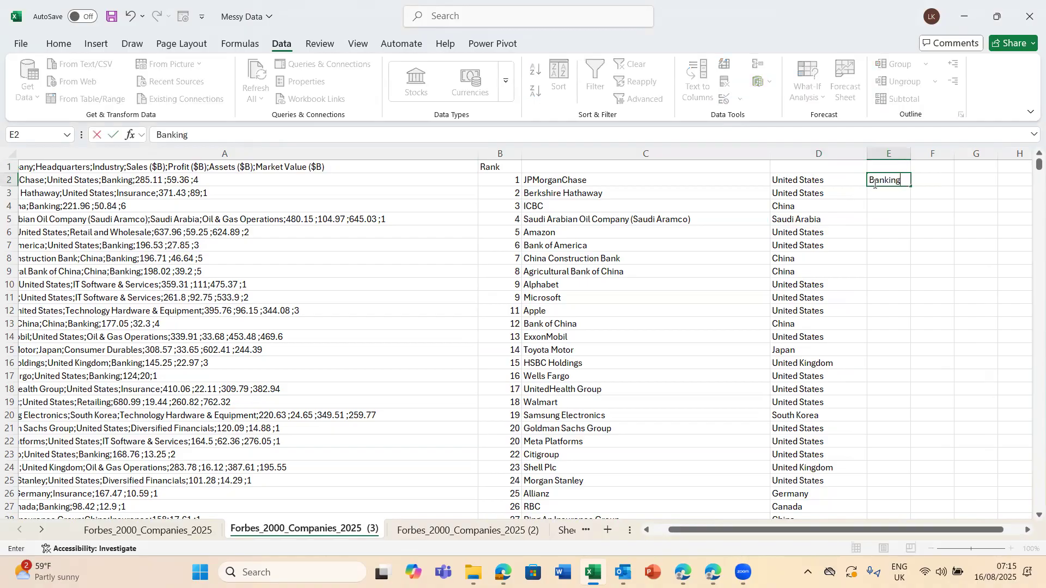
key(Return)
click(887, 181)
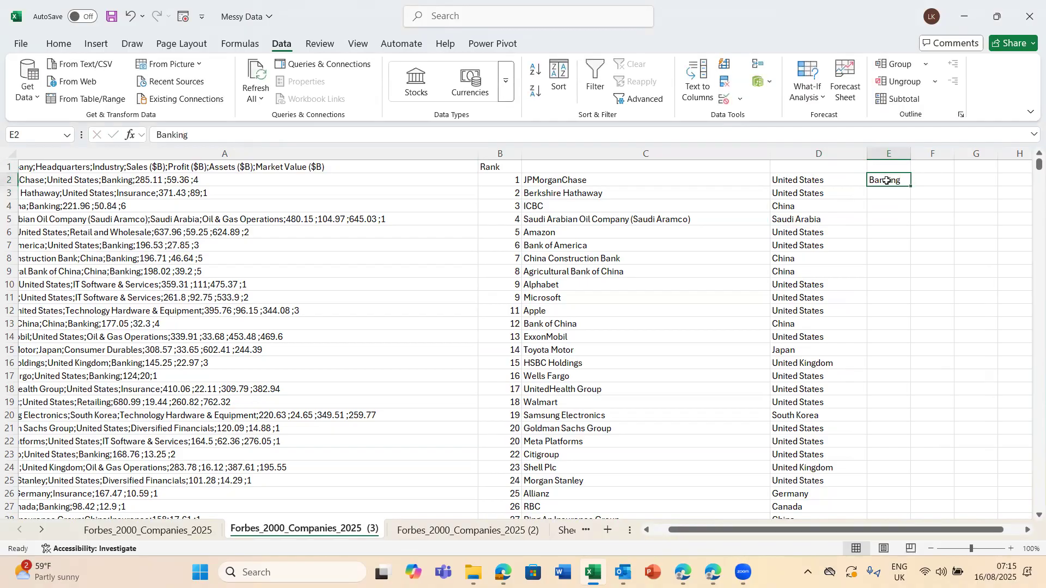
key(ctrl+e)
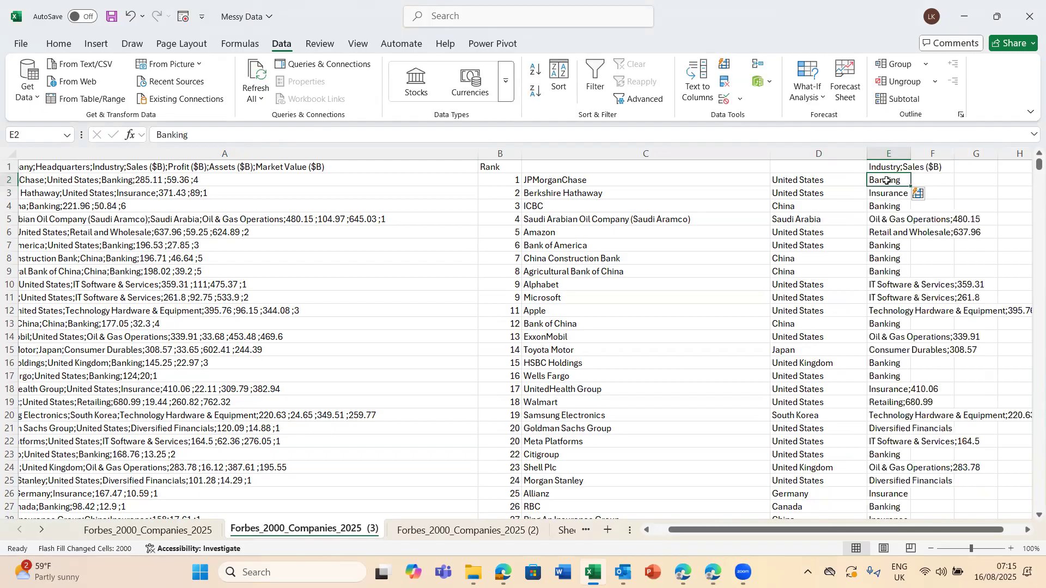
Step: Copy the sales value 285.11 from the combined text in A2 and autofit the width of column E
click(152, 186)
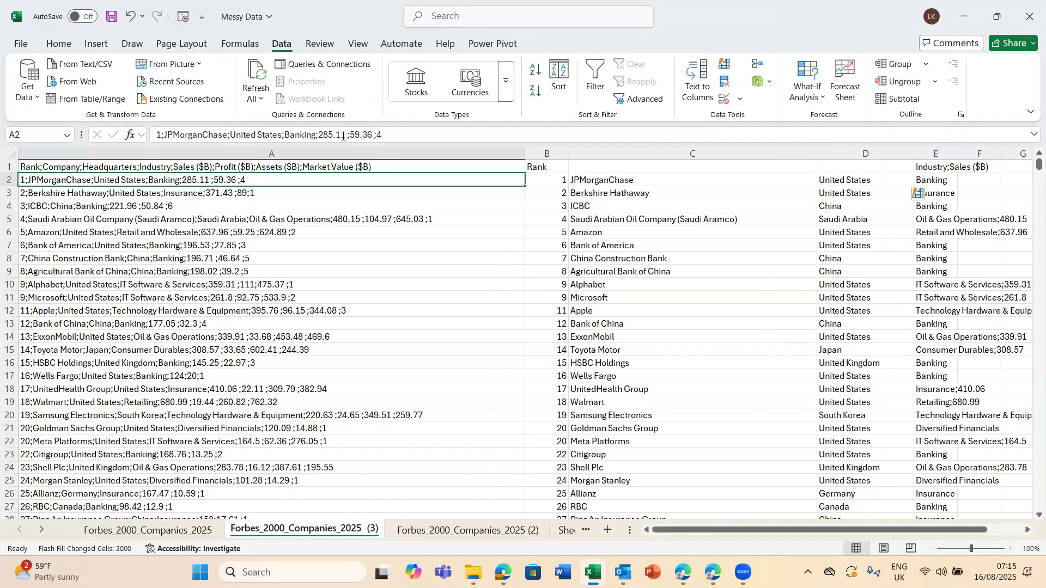
drag(345, 135, 320, 134)
key(ctrl+c)
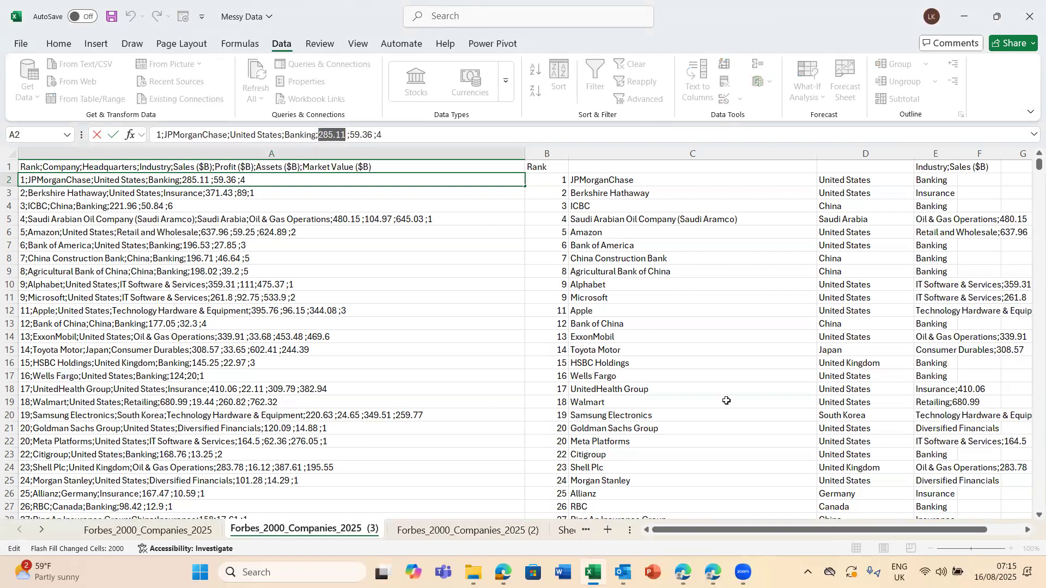
drag(804, 532, 948, 495)
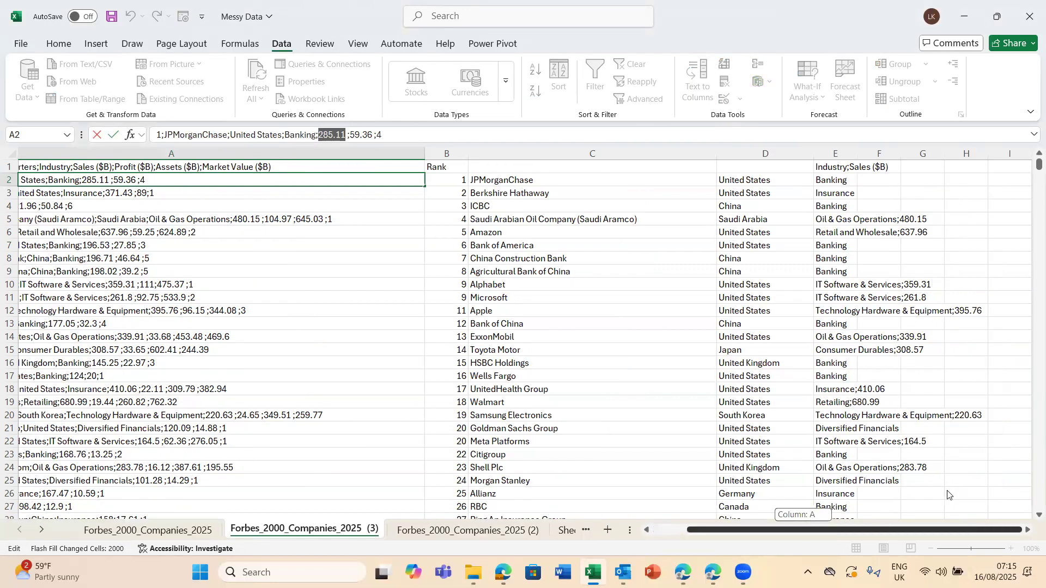
click(975, 166)
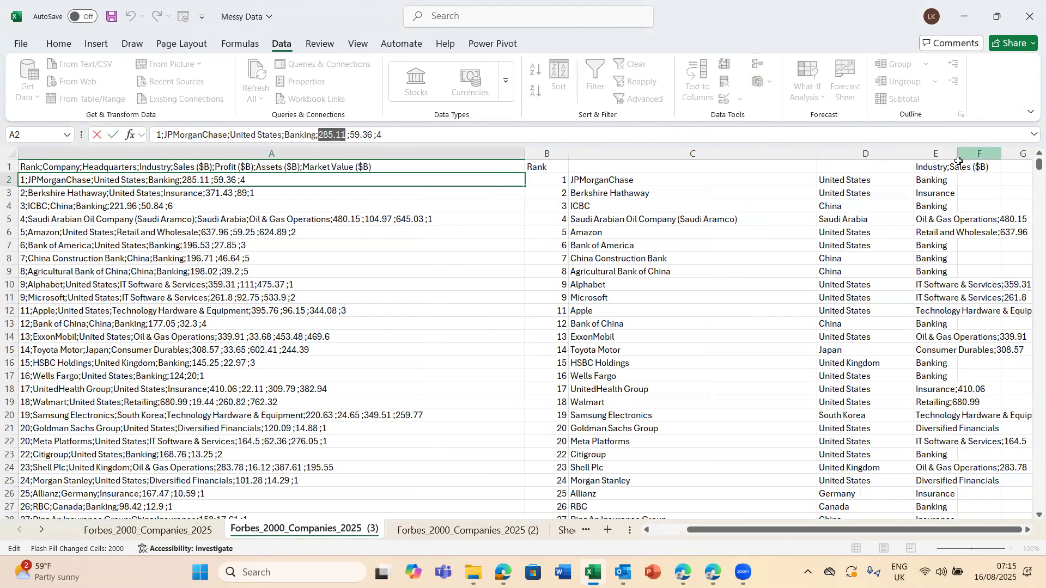
double_click(958, 155)
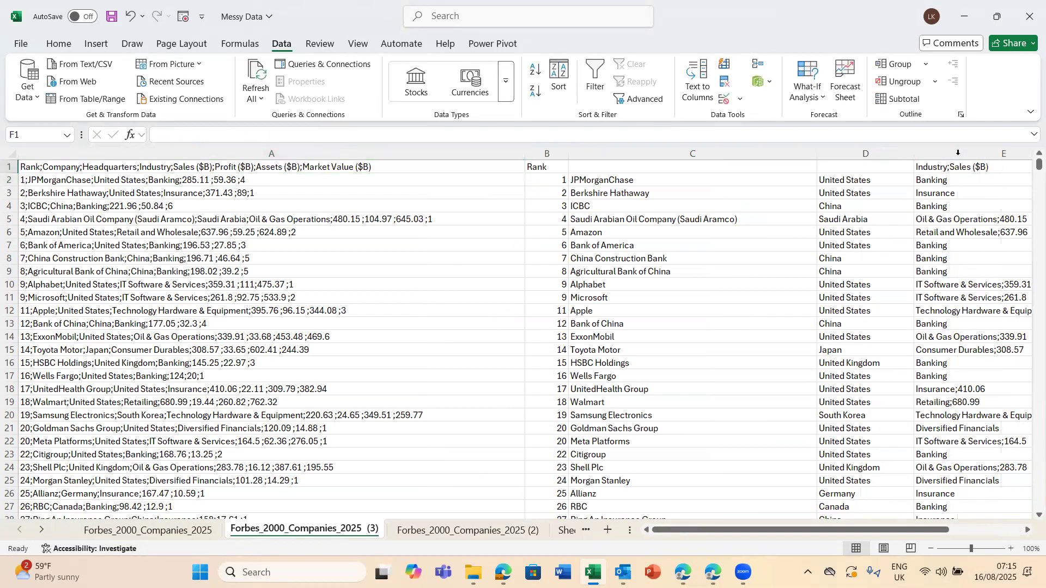
Step: Paste 285.11 into F2 and Flash Fill column F from that example
click(1019, 531)
drag(884, 531, 808, 550)
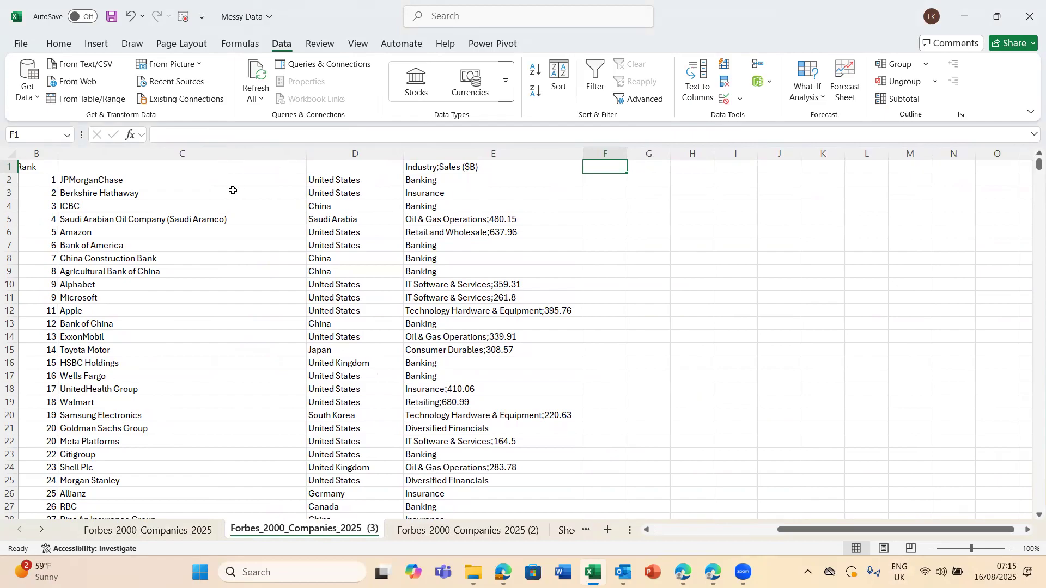
click(122, 169)
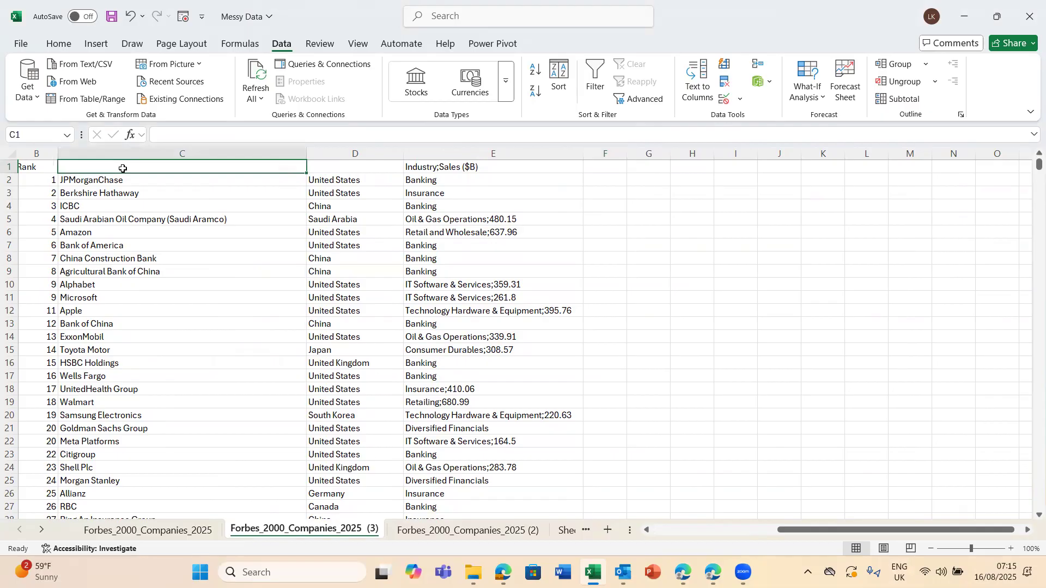
click(599, 184)
key(ctrl+v)
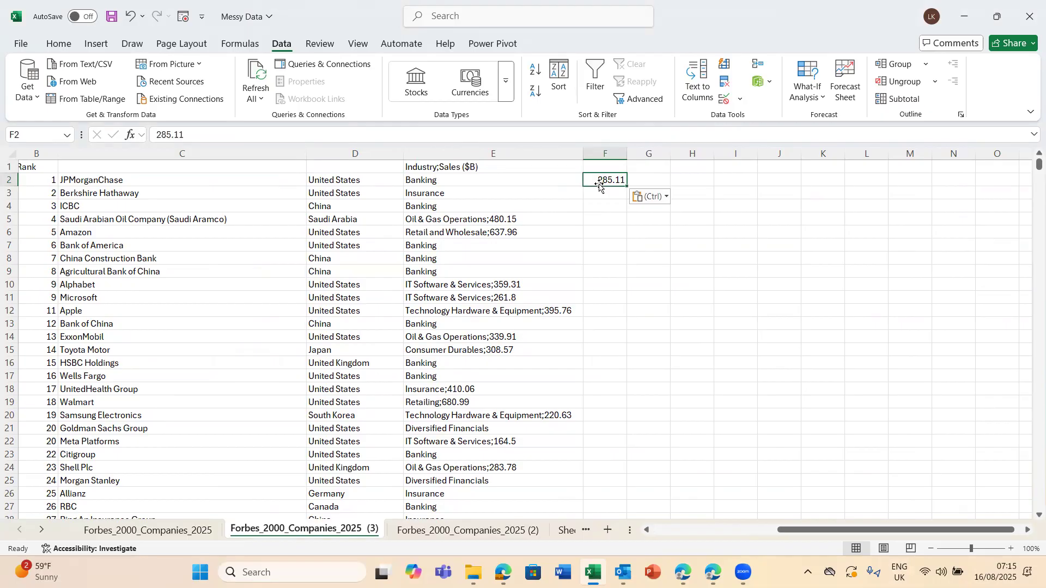
key(ctrl+e)
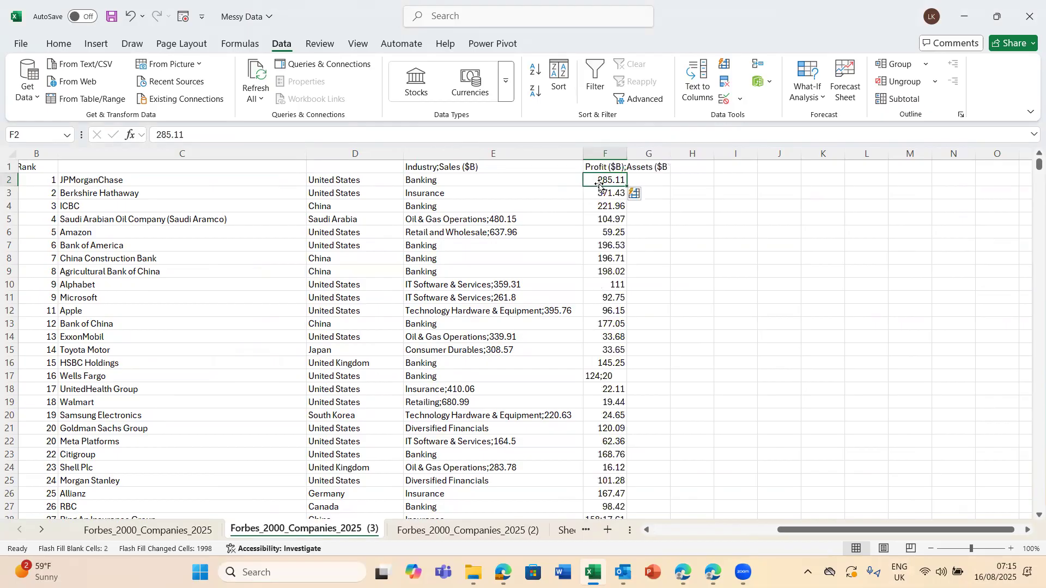
Step: Copy the ending "59.36 ;4" of the combined text in A2 and paste it starting at G2
click(107, 166)
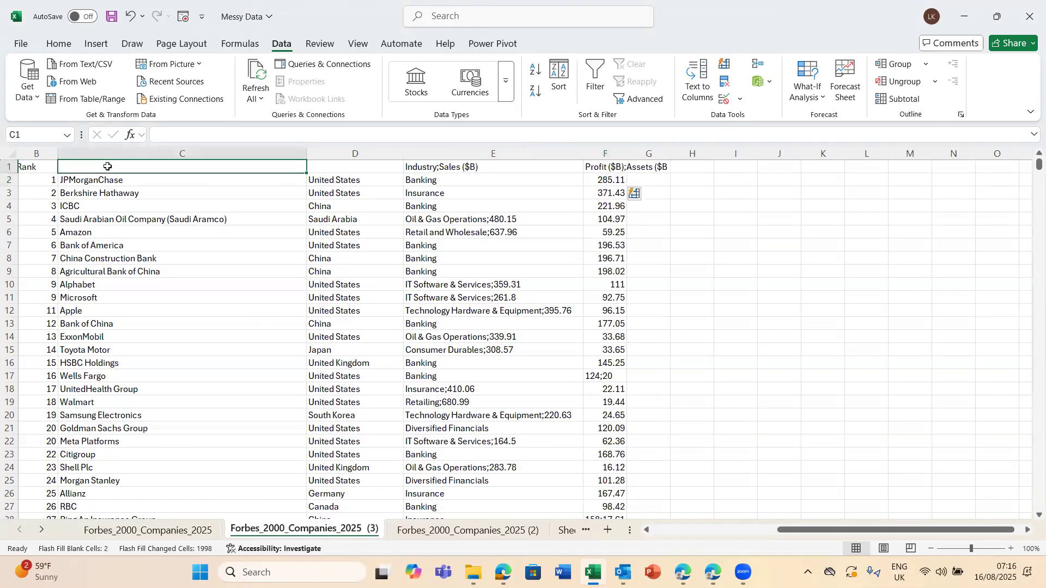
key(Left)
key(Left)
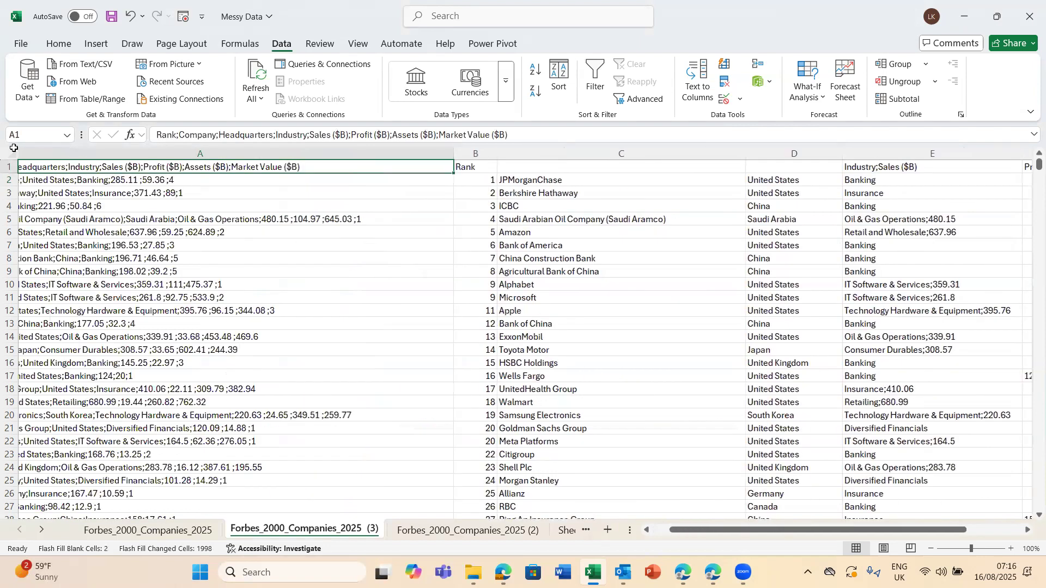
click(205, 180)
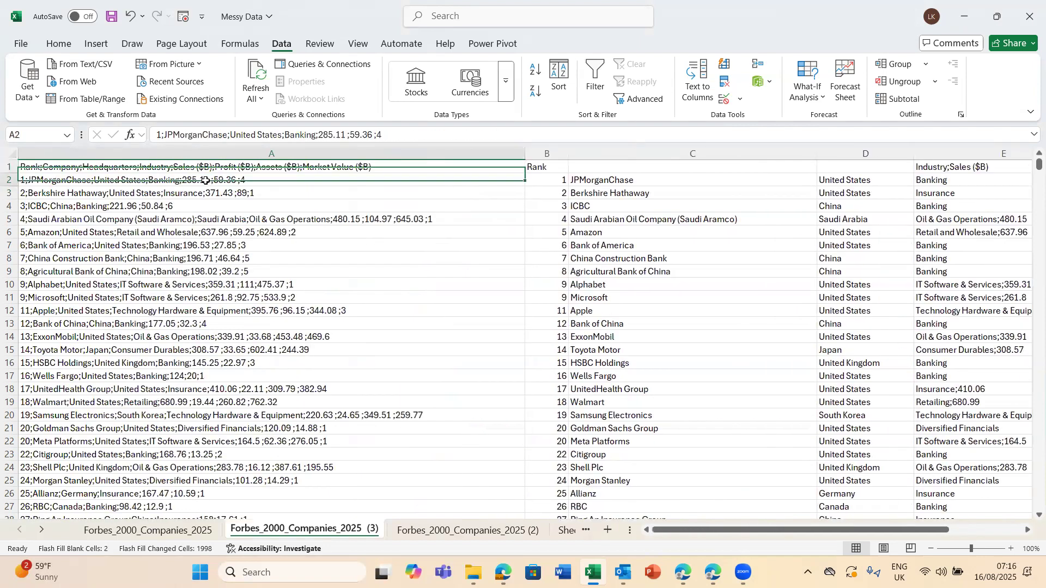
click(395, 132)
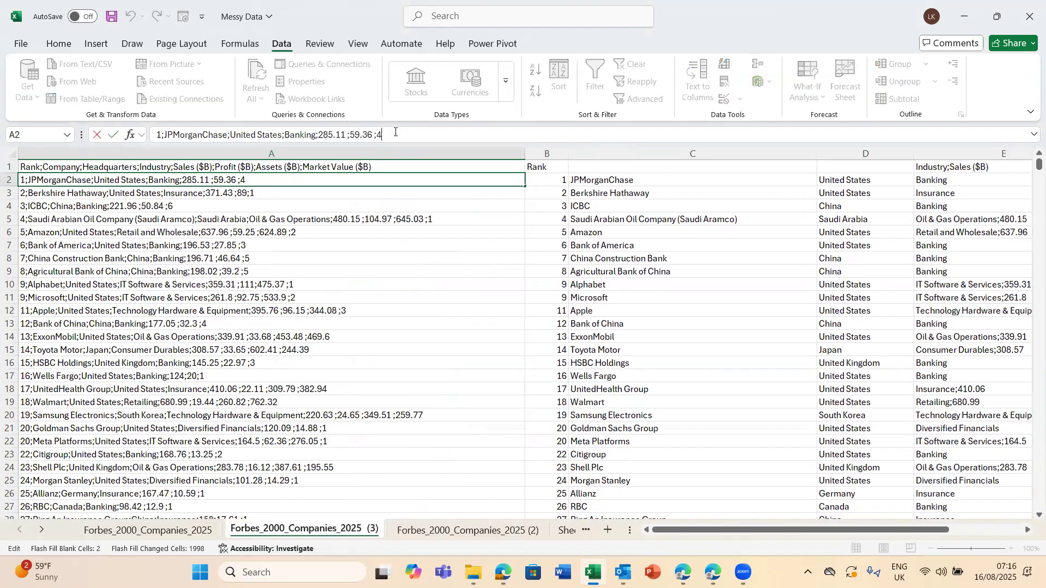
key(shift+Left)
key(shift+Left)
key(shift+Left)
key(shift+Left)
key(shift+Left)
key(shift+Left)
key(shift+Left)
key(shift+Left)
click(943, 180)
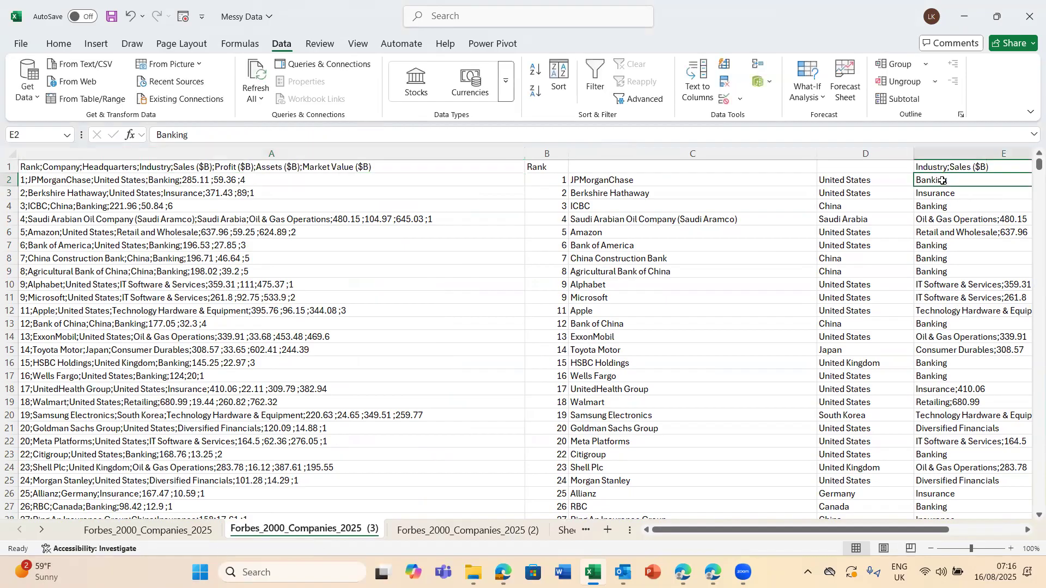
key(Right)
key(Right)
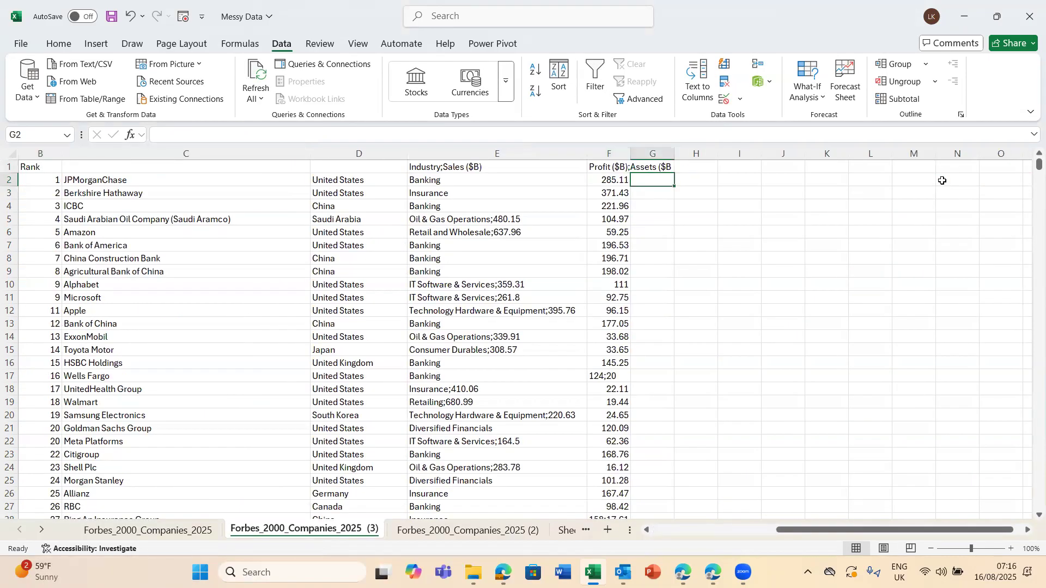
text(59.36	4)
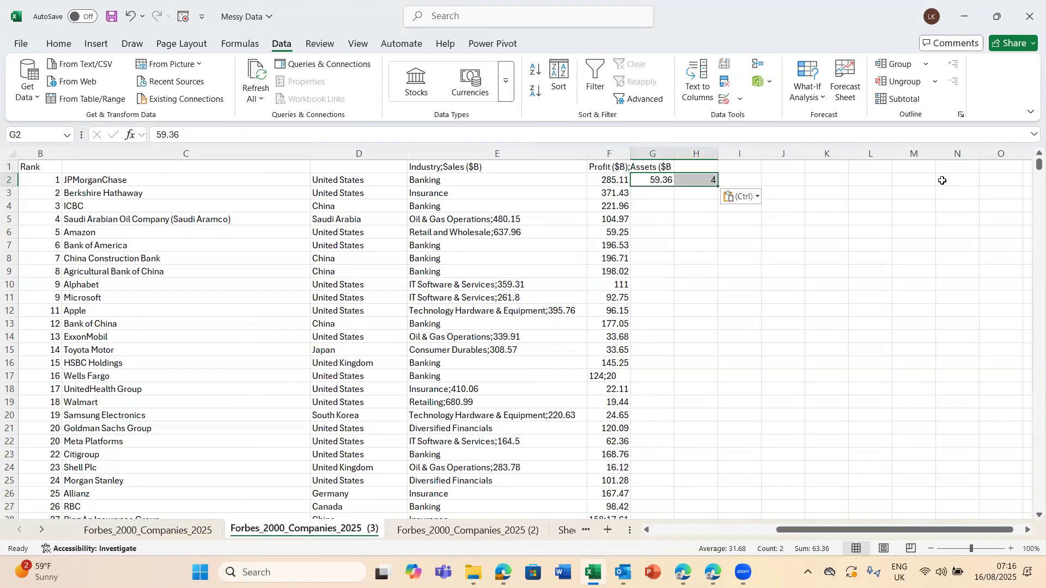
Step: Clear the extra value 4 from H2 and select the profit example in G2
click(662, 177)
click(701, 180)
key(Delete)
click(644, 177)
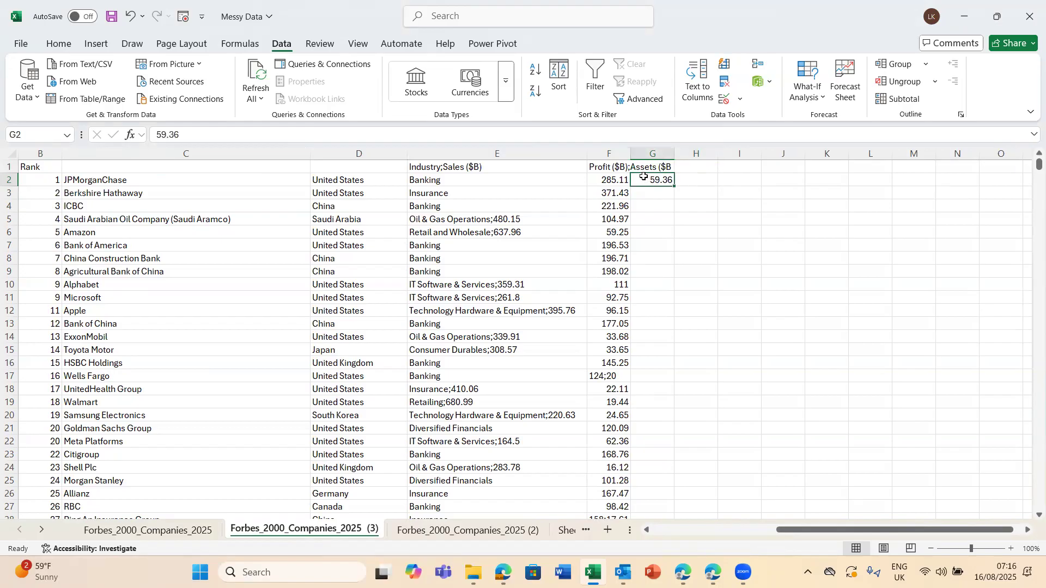
Step: Undo the clearing of H2 and Flash Fill column G from the 59.36 example in G2
key(ctrl+z)
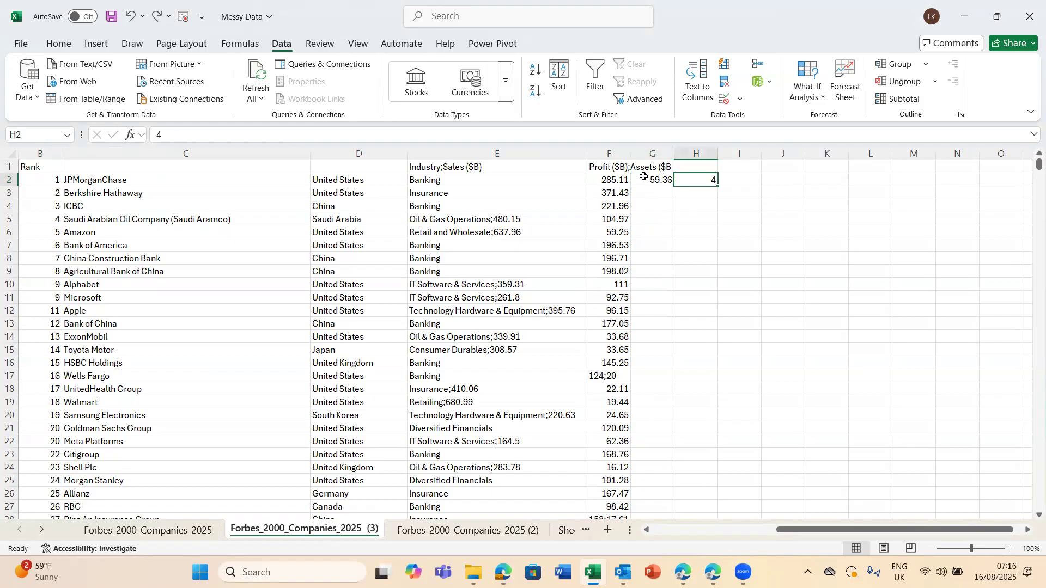
click(650, 179)
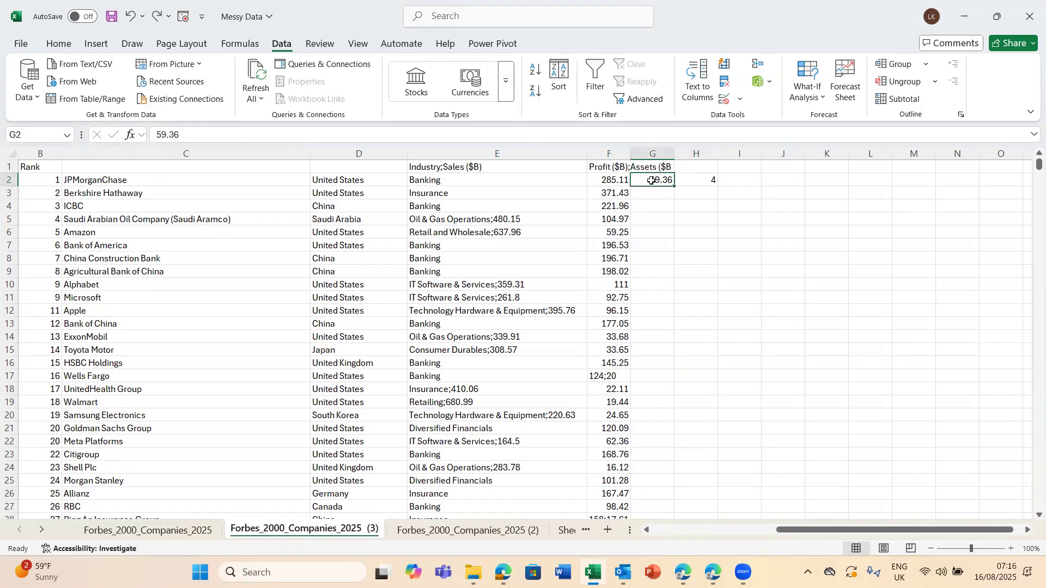
key(ctrl+e)
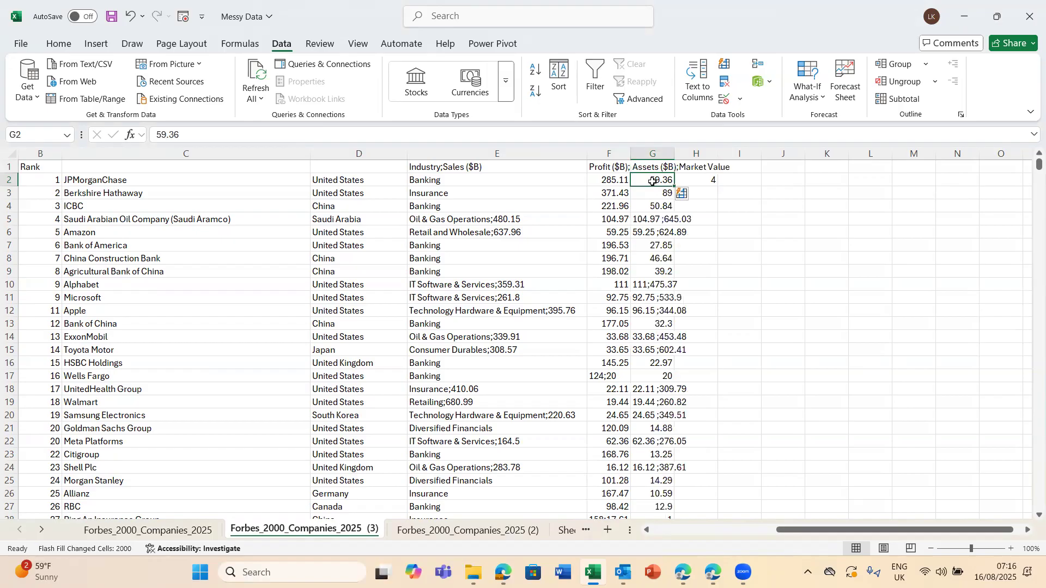
Step: Flash Fill column H from the example value 4 in H2
click(704, 181)
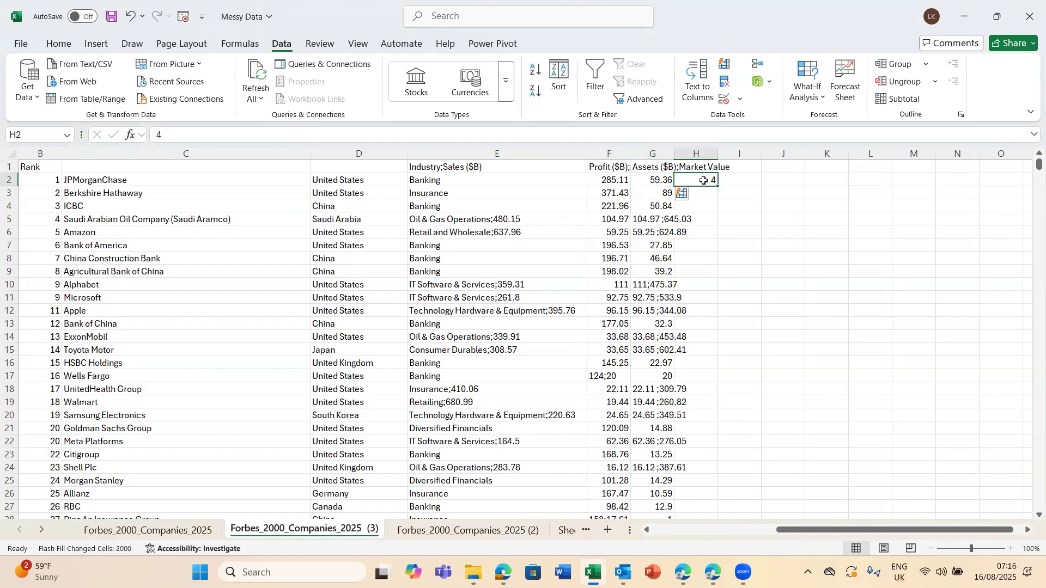
key(ctrl+e)
click(738, 248)
Step: Compare the Flash Fill results with the original combined text in column A
click(386, 263)
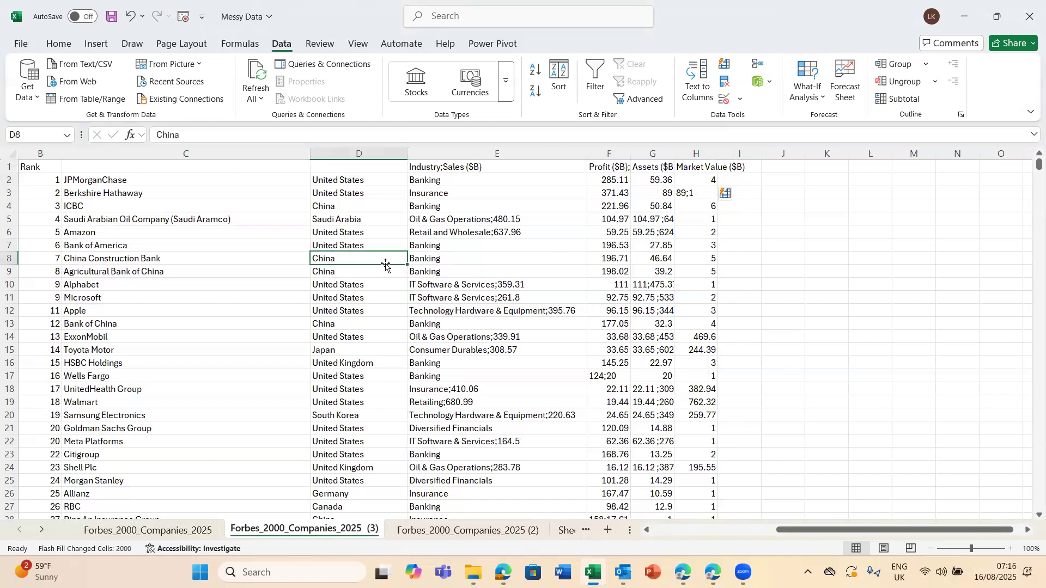
key(Left)
key(Left)
key(Left)
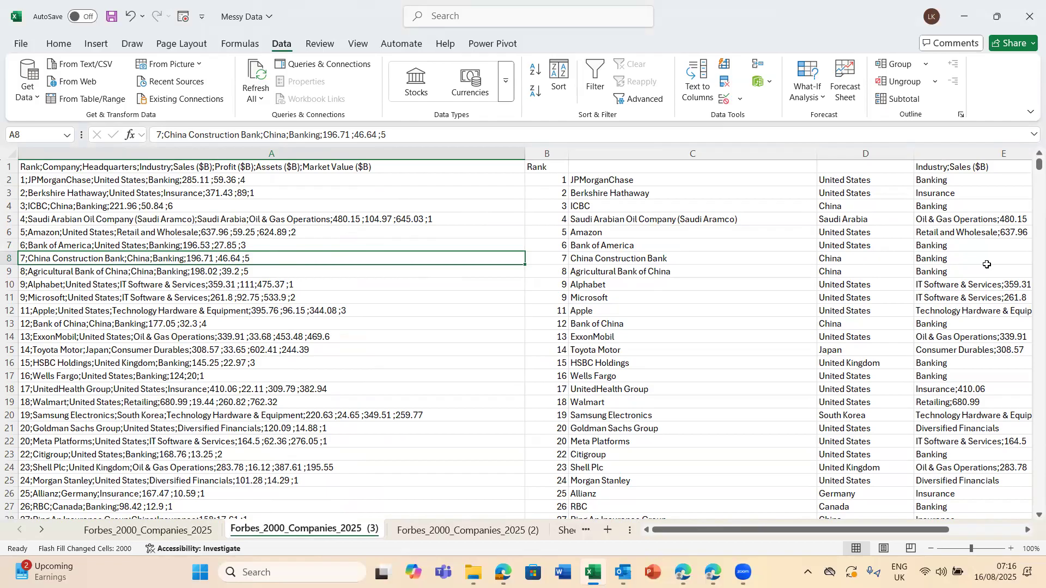
click(116, 366)
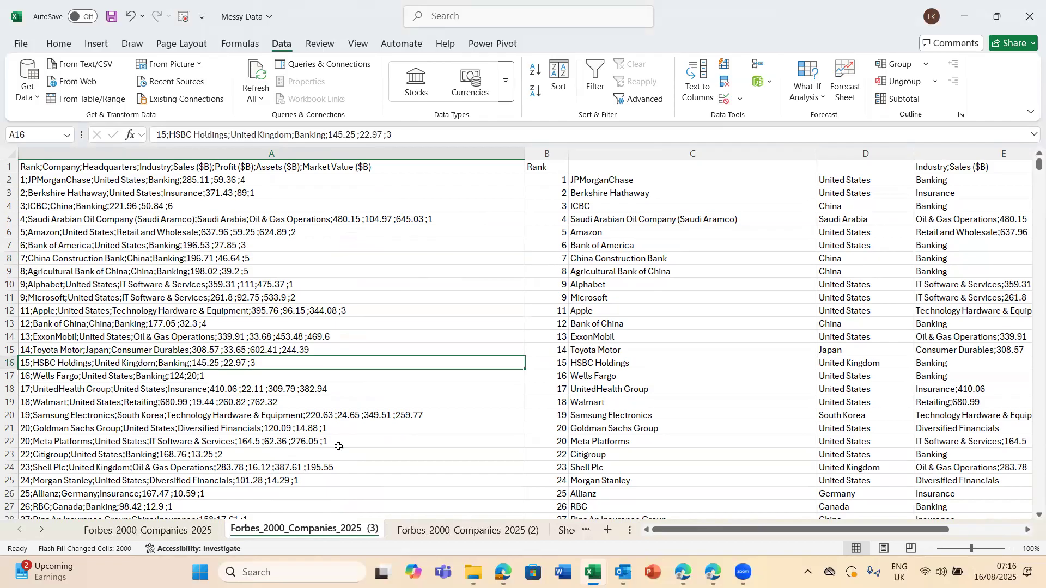
Step: Review the list of splitting methods on Sheet2, from flashfill to the text to column entry
click(565, 531)
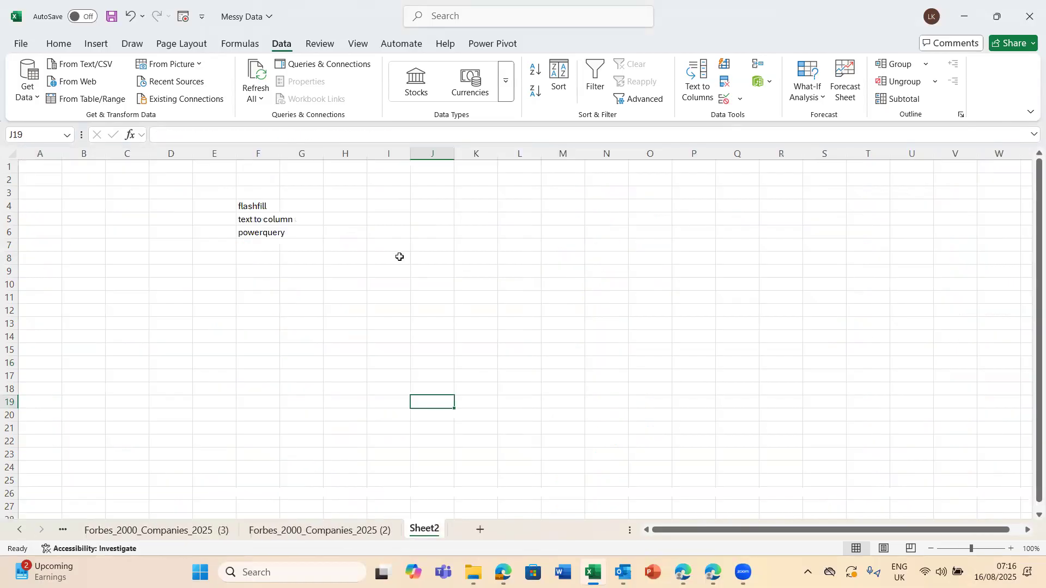
click(256, 207)
click(261, 218)
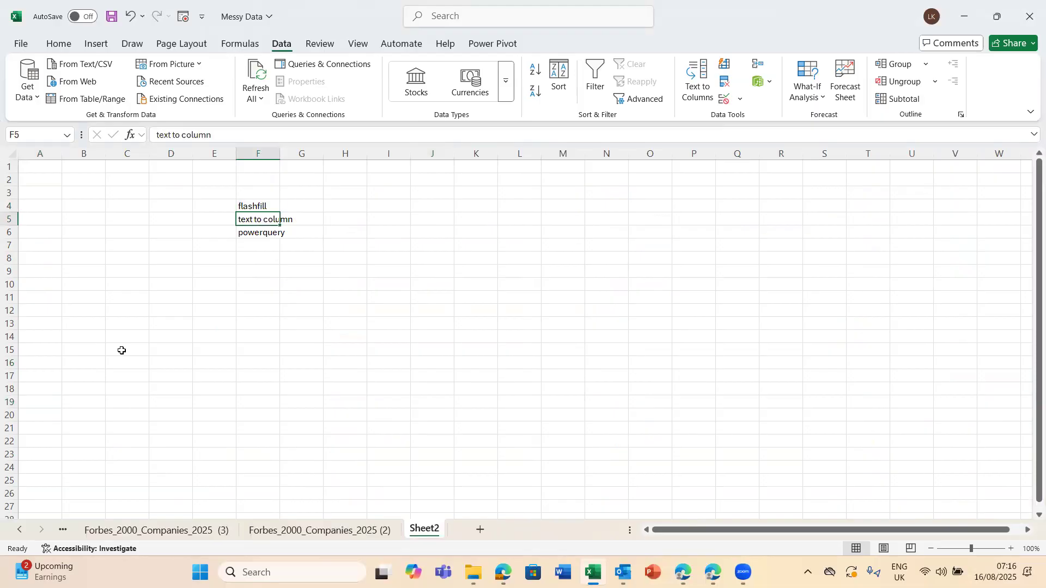
Step: Go to the unsplit Forbes_2000_Companies_2025 sheet and select a cell within the combined data in column A
click(89, 531)
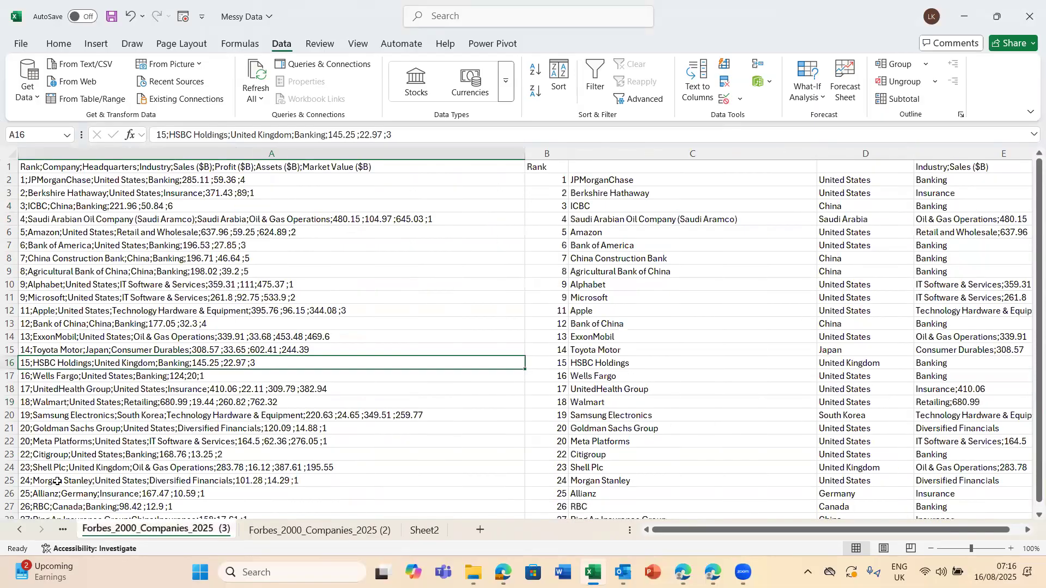
click(63, 530)
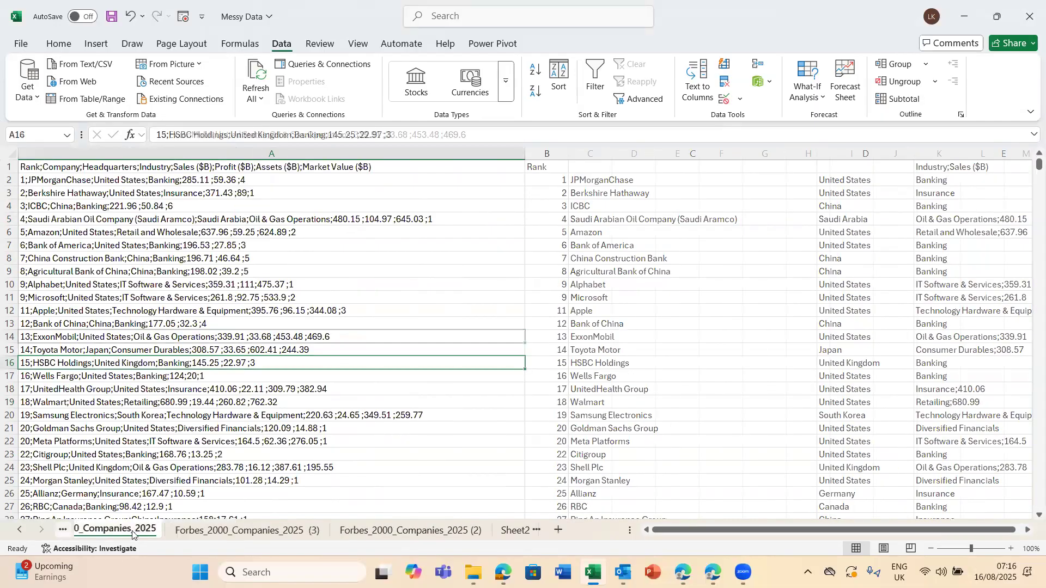
click(191, 529)
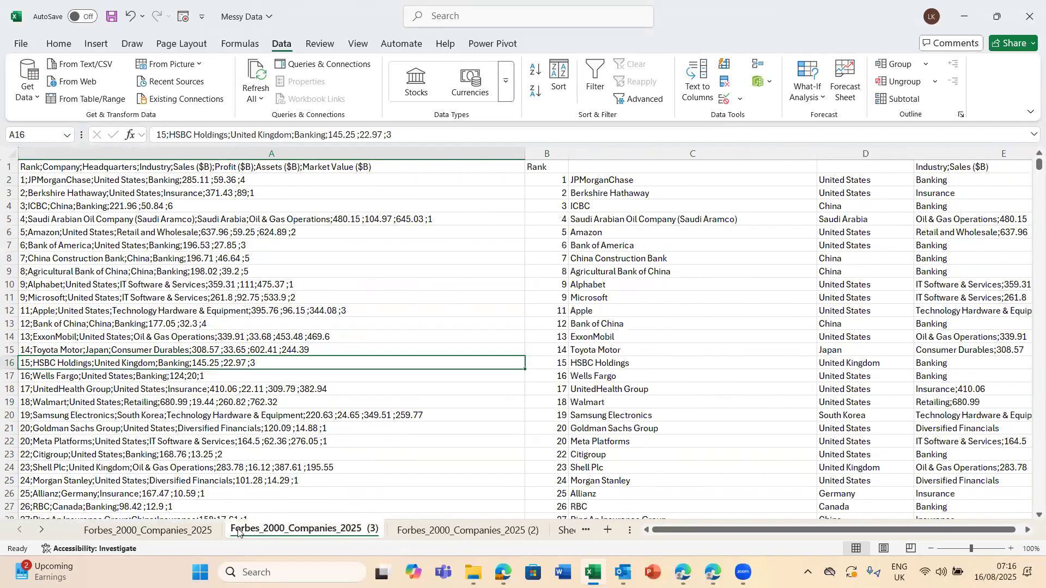
click(162, 531)
click(221, 298)
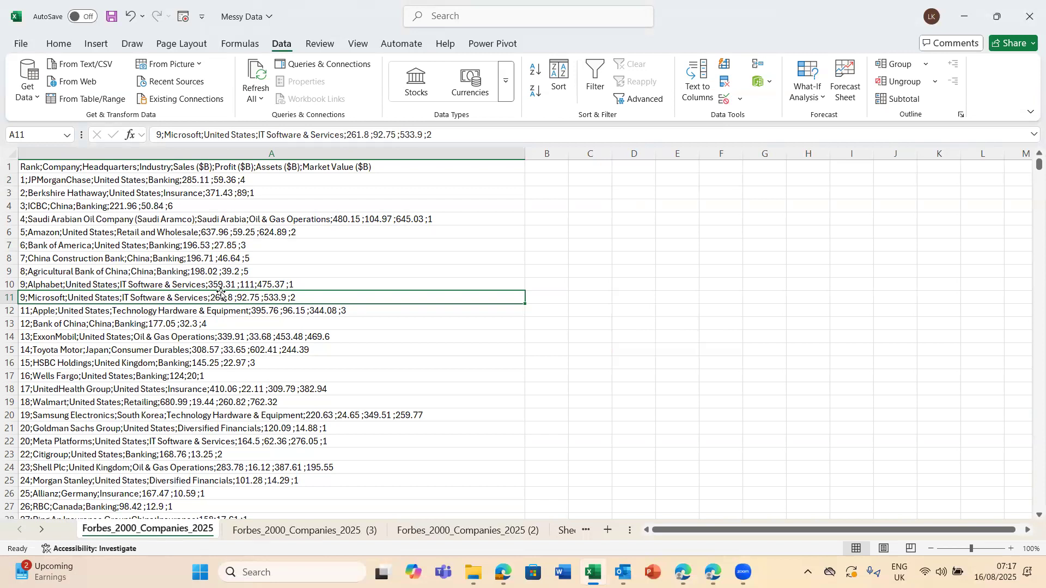
click(193, 246)
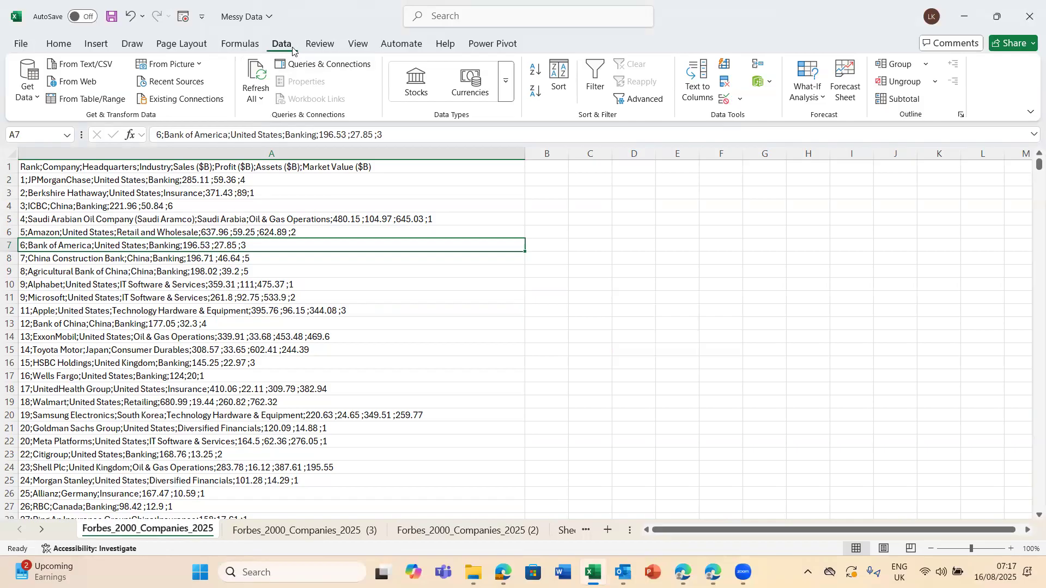
click(320, 44)
click(58, 44)
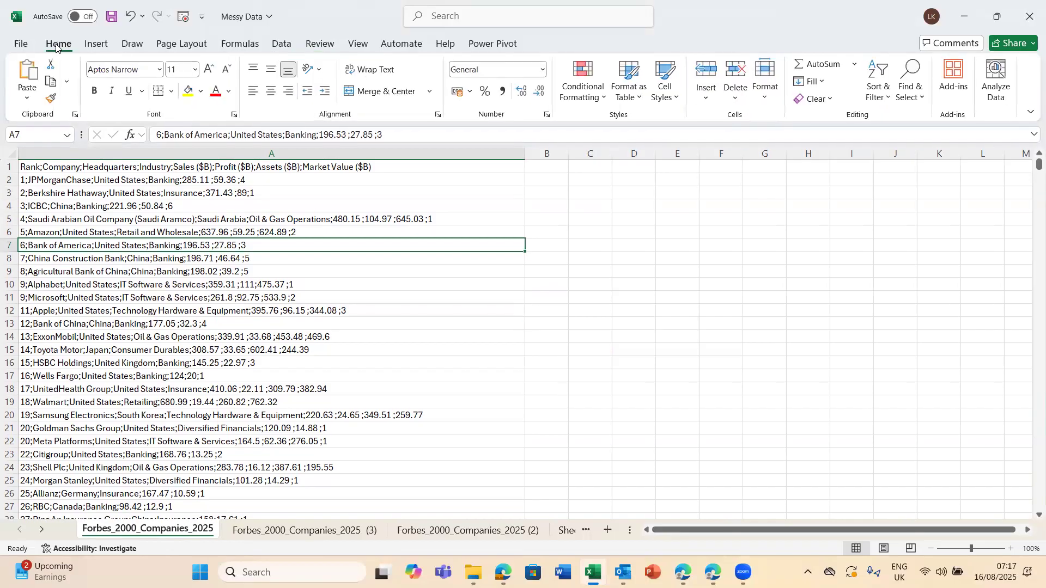
click(286, 45)
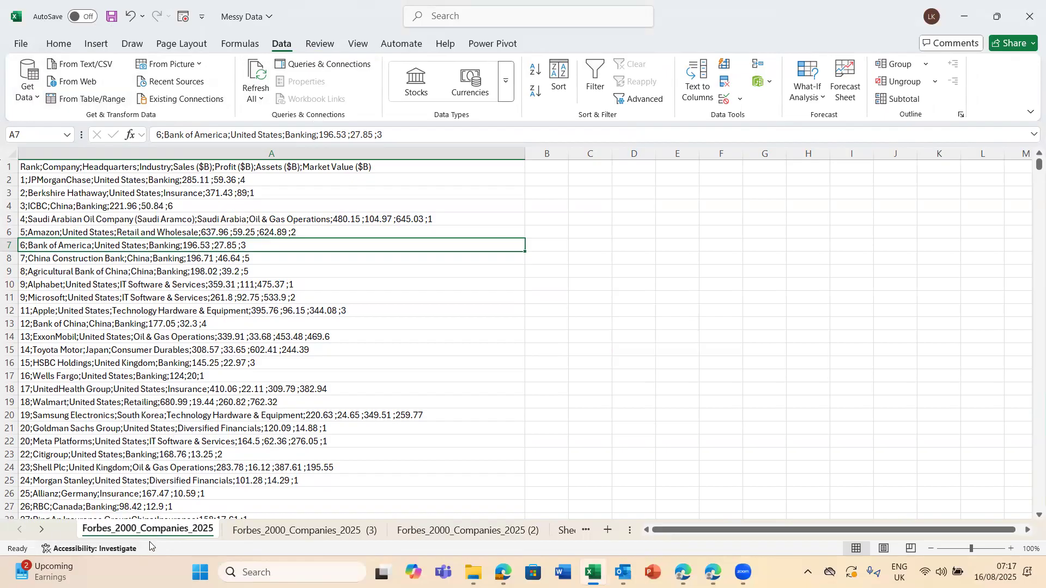
click(177, 429)
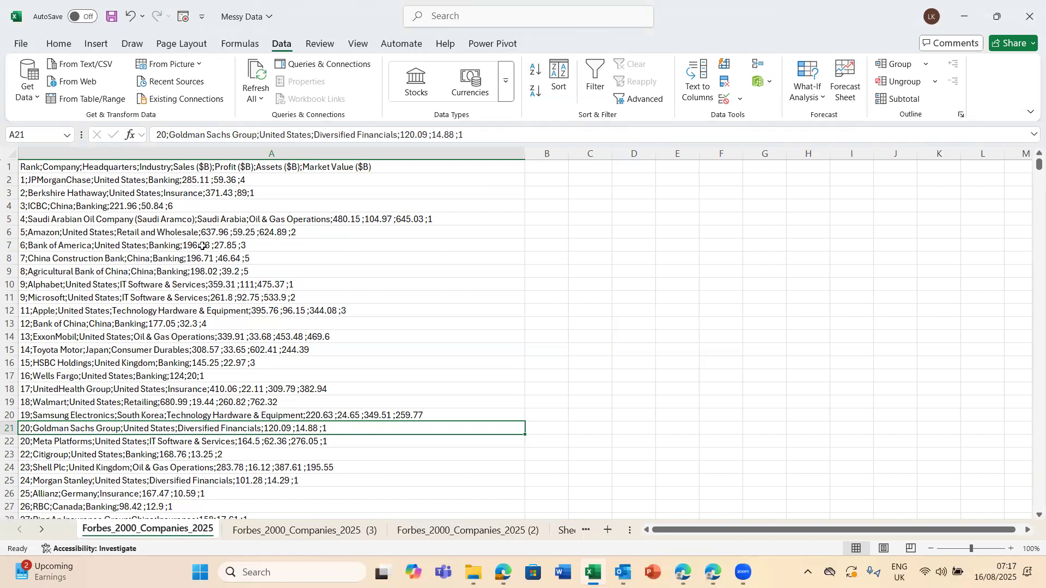
click(125, 294)
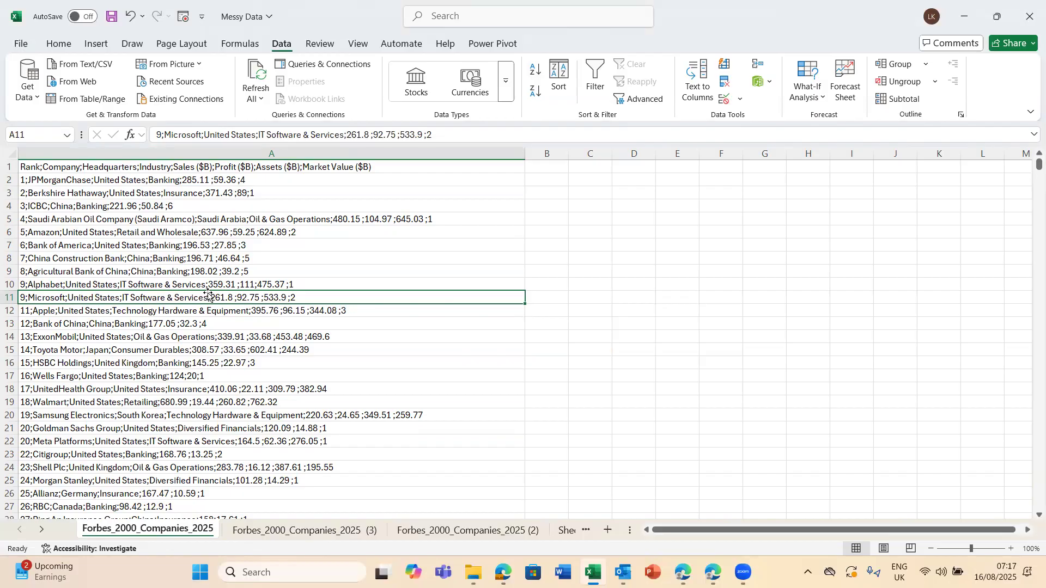
Step: Load the combined data in A1:A2001 into Power Query as a table, leaving the headers option off
click(161, 242)
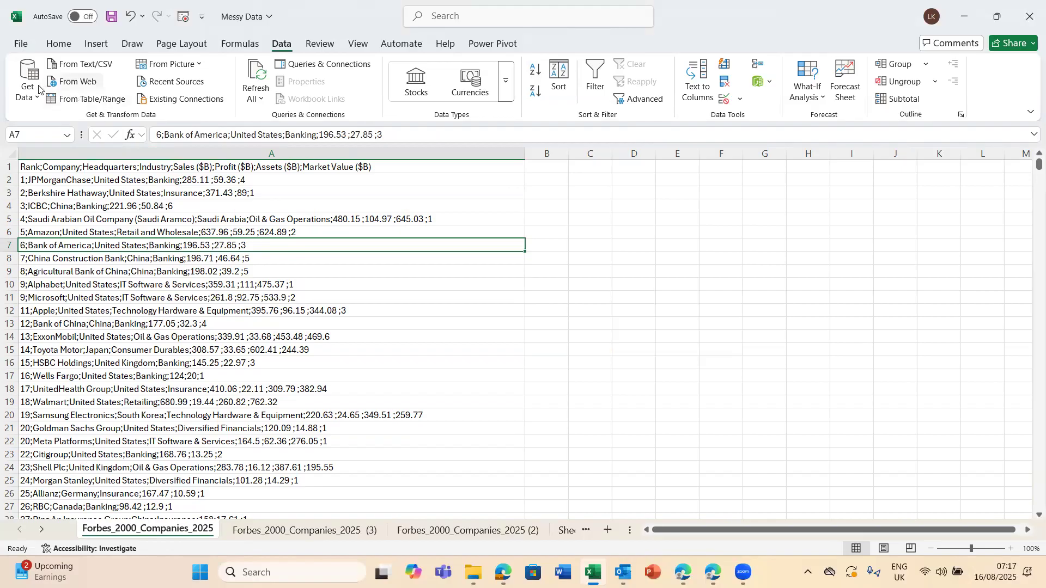
click(75, 99)
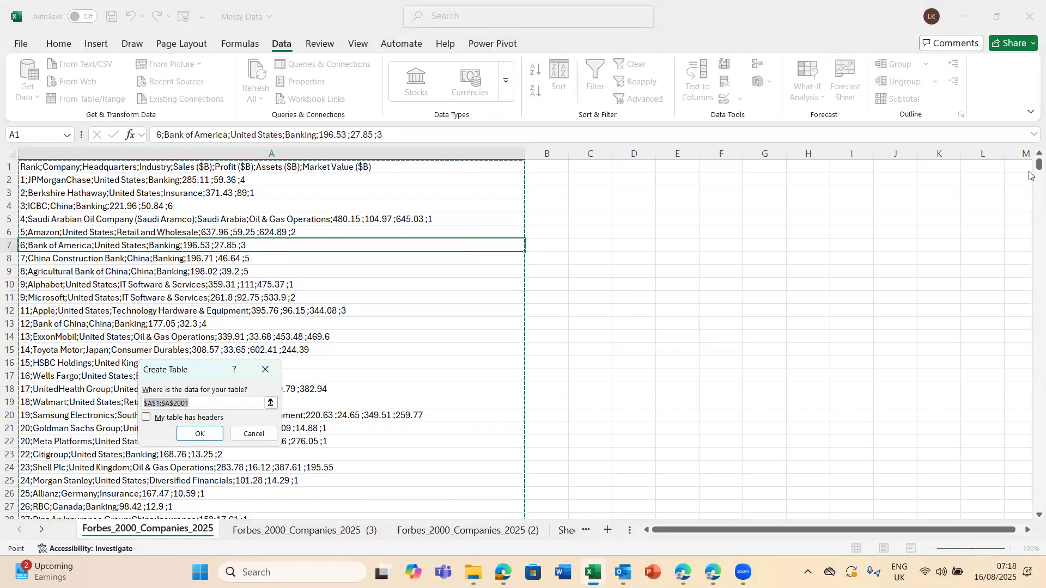
drag(1039, 165, 1030, 143)
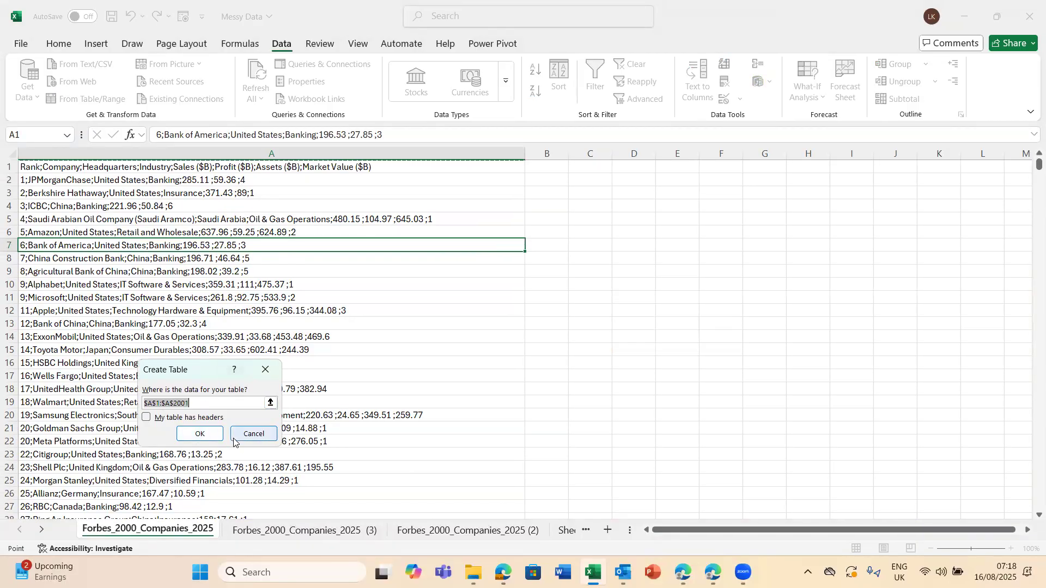
click(200, 434)
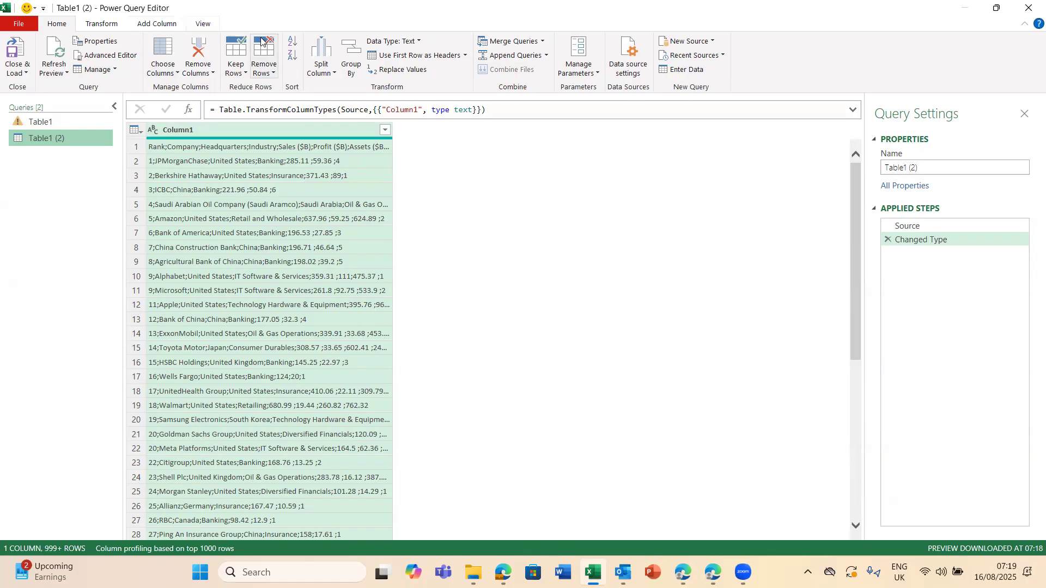
Step: Split Column1 by the semicolon delimiter at each occurrence
click(325, 45)
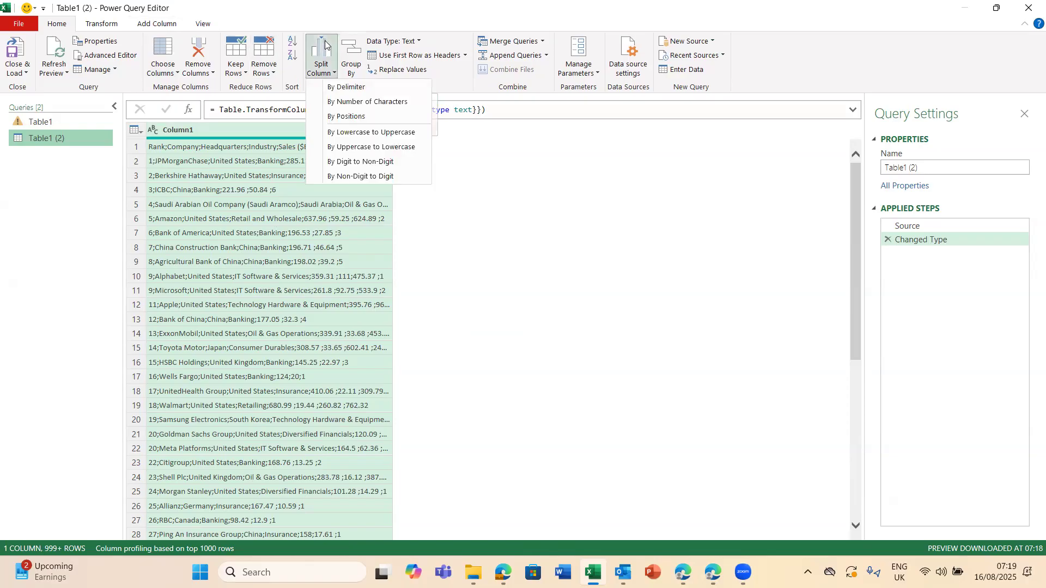
click(341, 89)
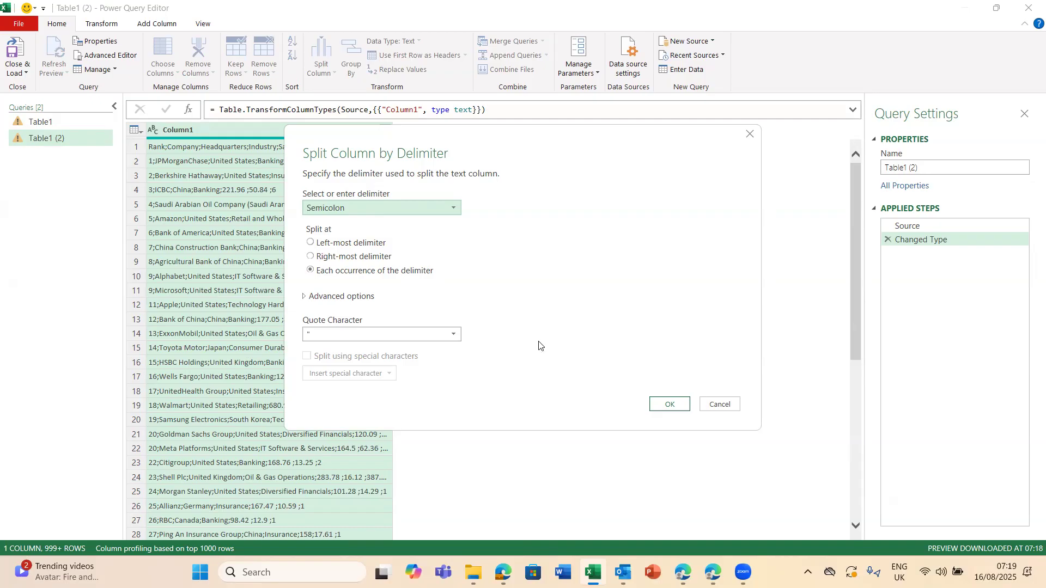
click(673, 405)
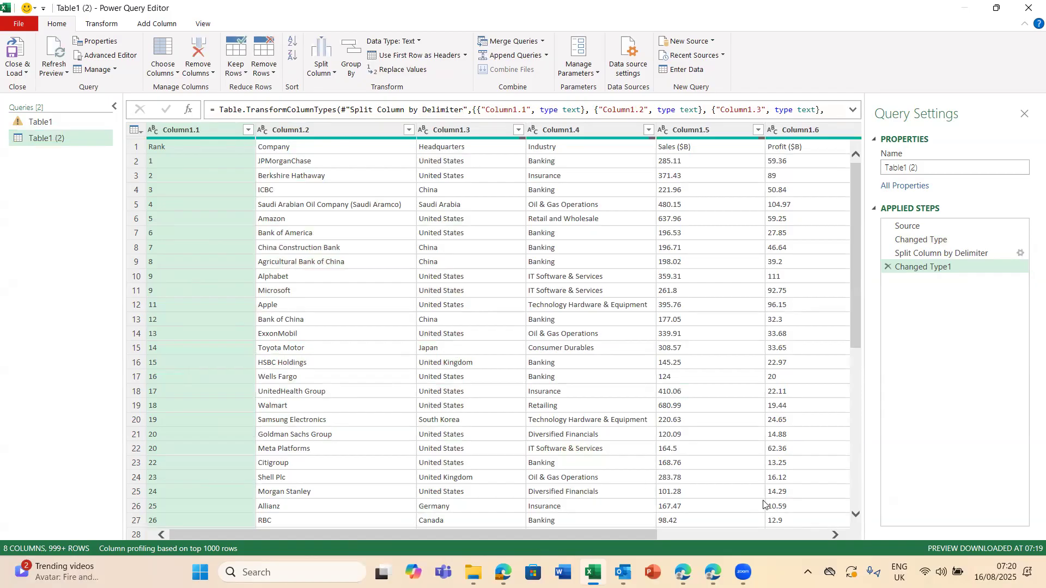
Step: Examine the split columns across to Market Value and the field names held in the first row
click(832, 538)
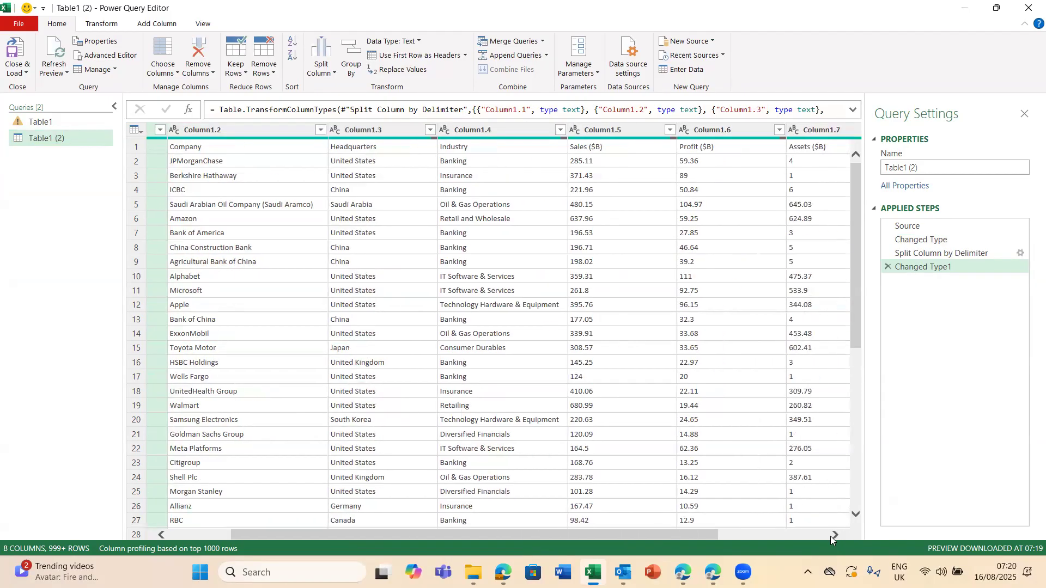
click(832, 538)
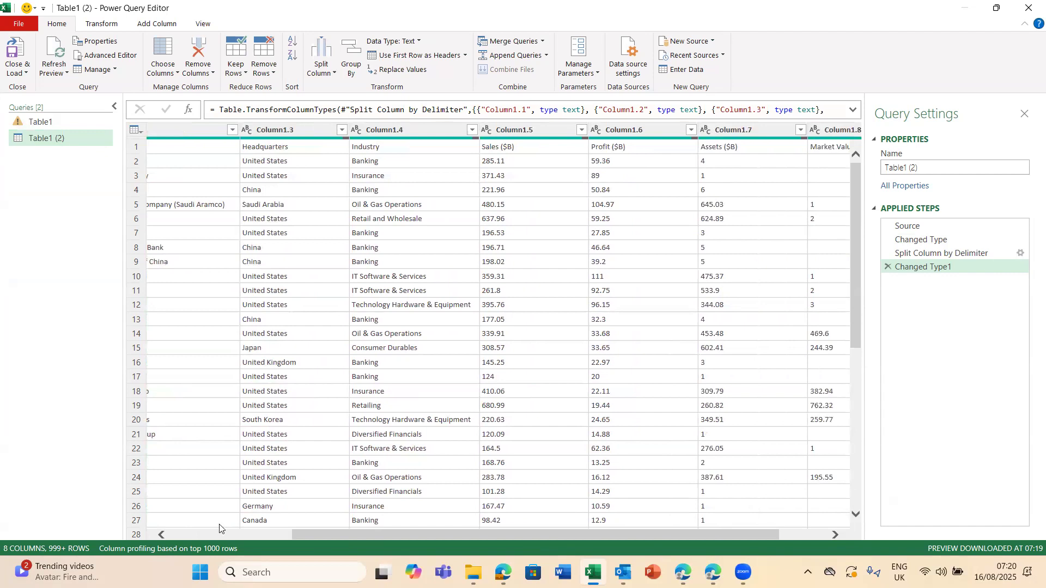
click(184, 537)
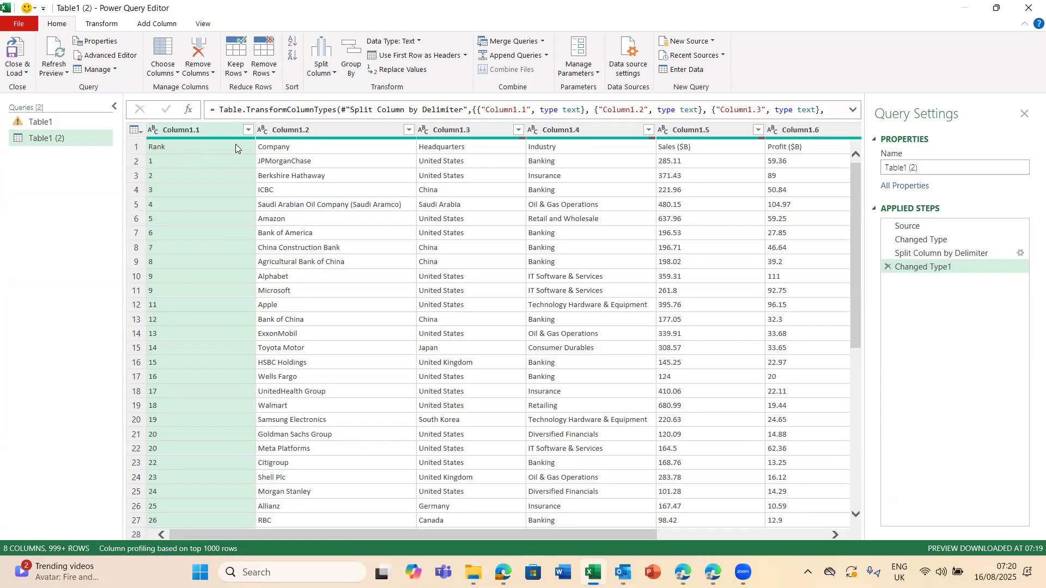
click(239, 189)
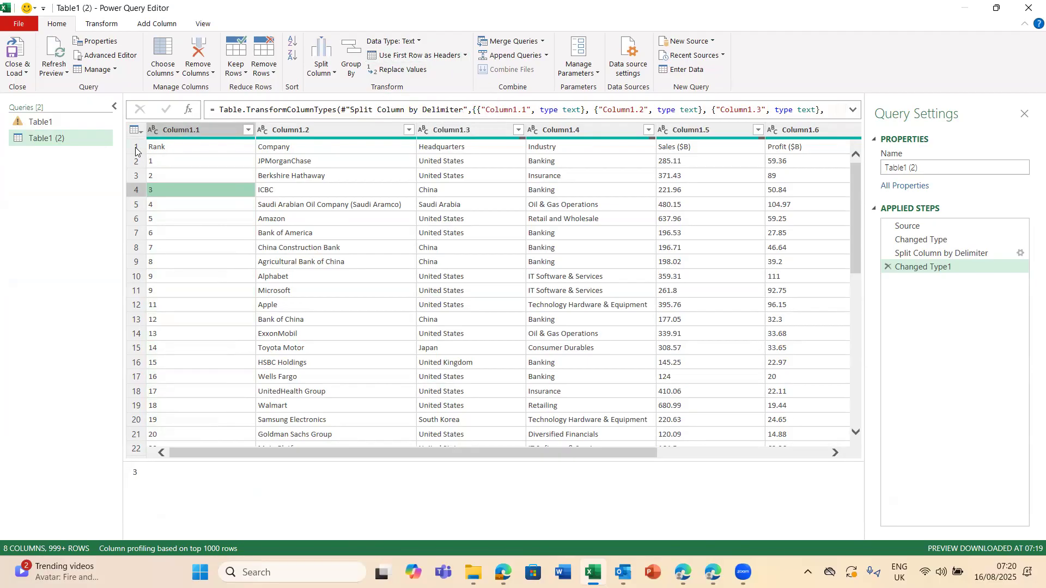
click(197, 147)
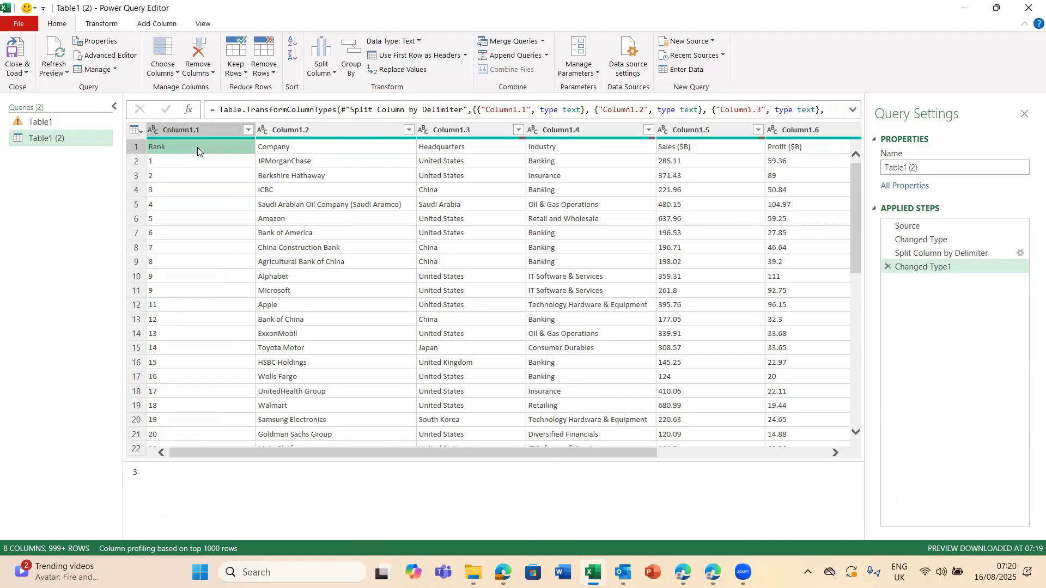
click(373, 222)
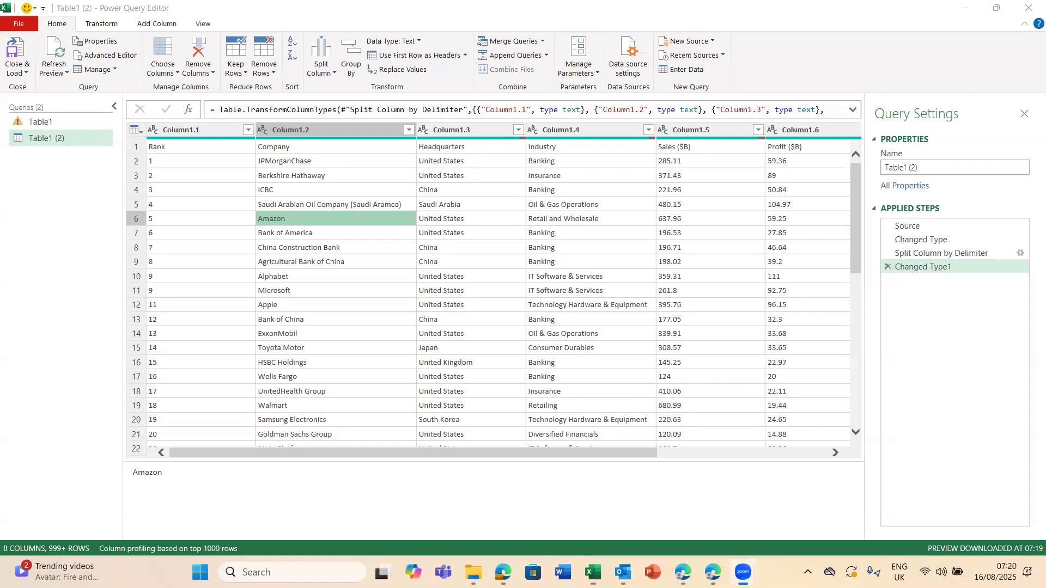
click(392, 305)
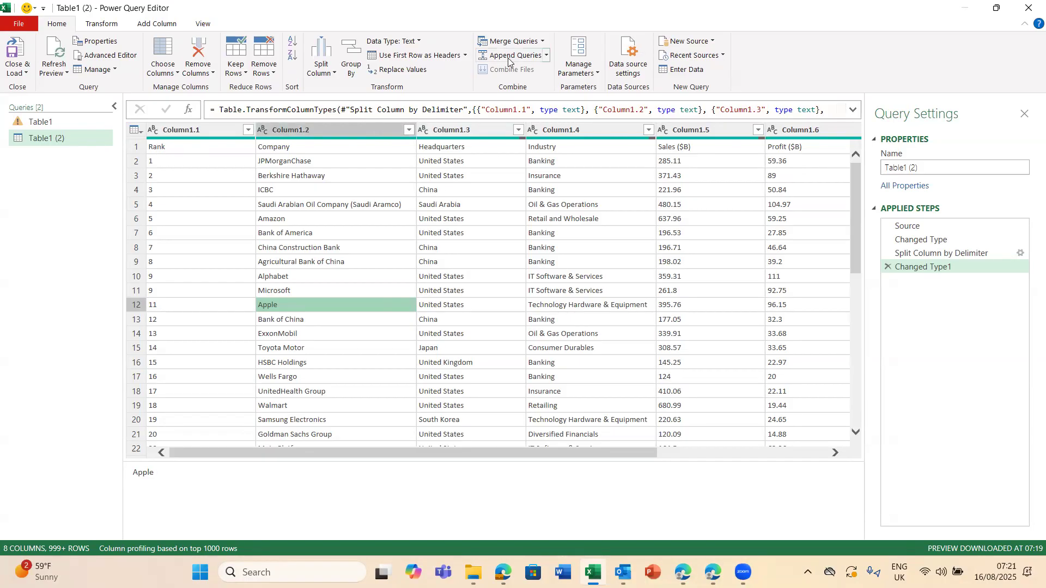
Step: Promote the first row to column headers and check the columns across to Market Value ($B)
click(401, 55)
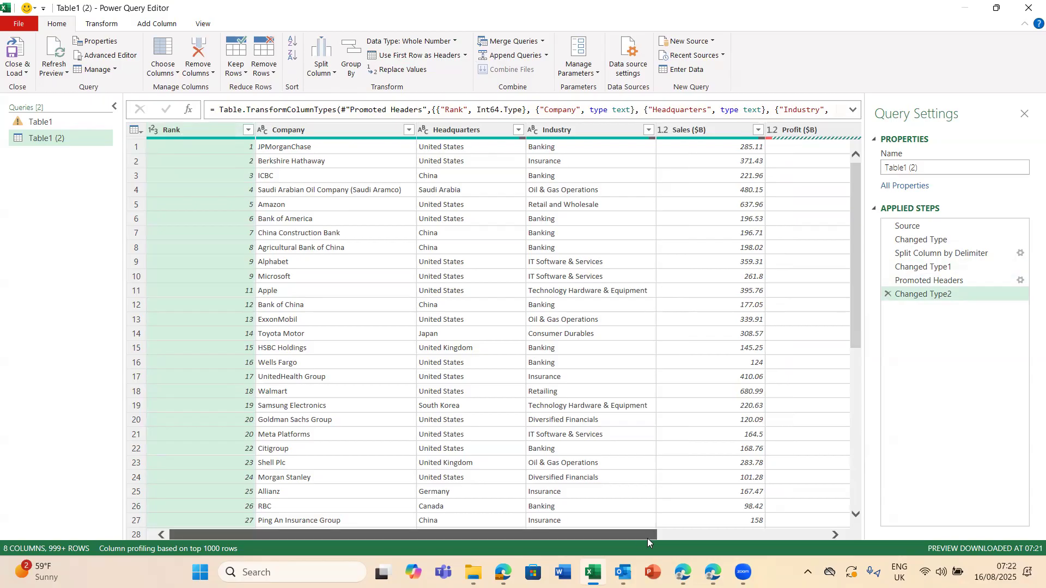
scroll(648, 539, right, 3)
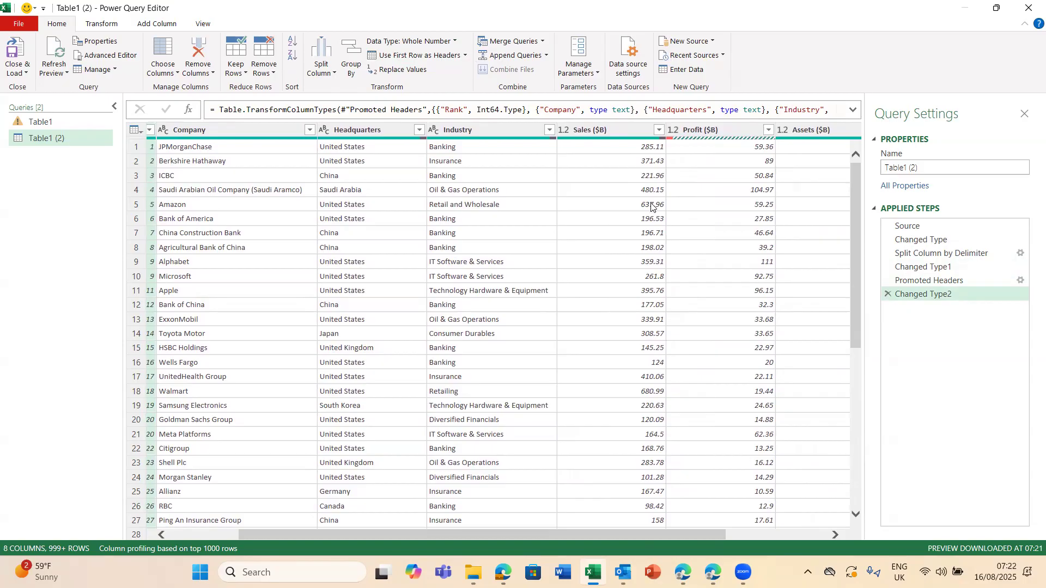
drag(679, 535, 808, 525)
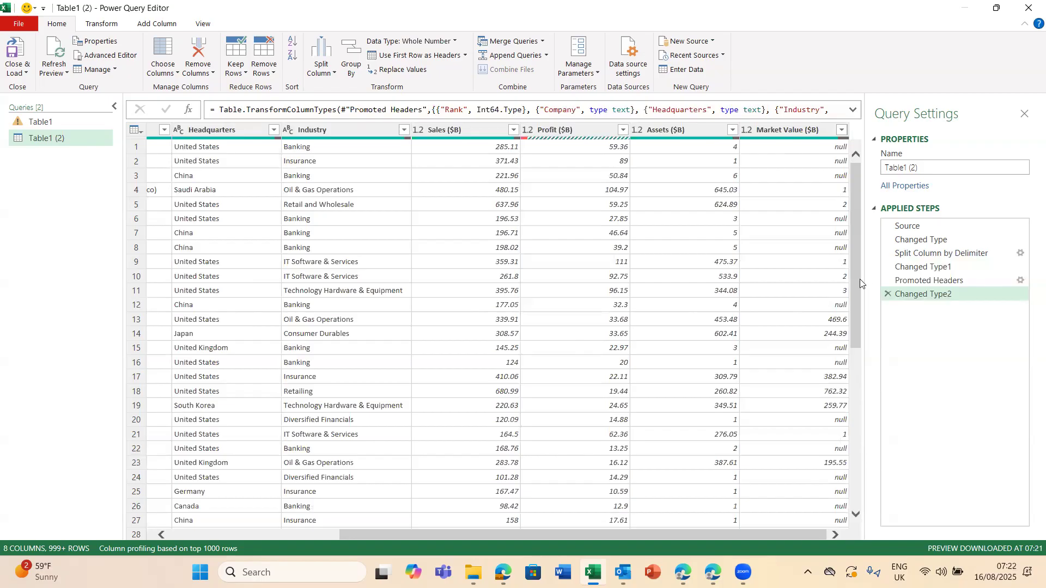
Step: Remove the Changed Type2 and Promoted Headers steps from the query and promote the first row to column headers again
scroll(858, 351, down, 1)
drag(858, 351, 859, 264)
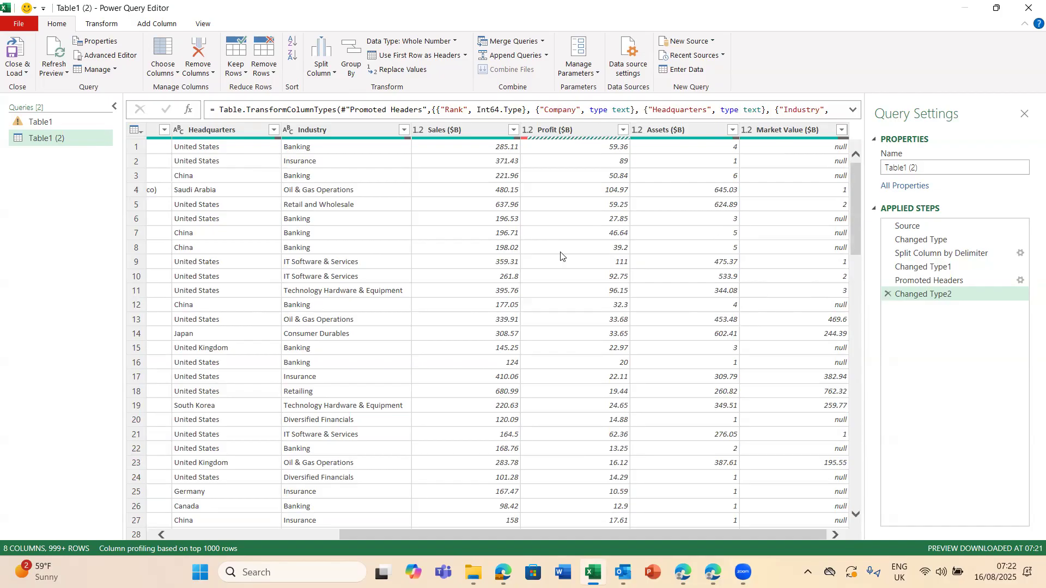
click(193, 534)
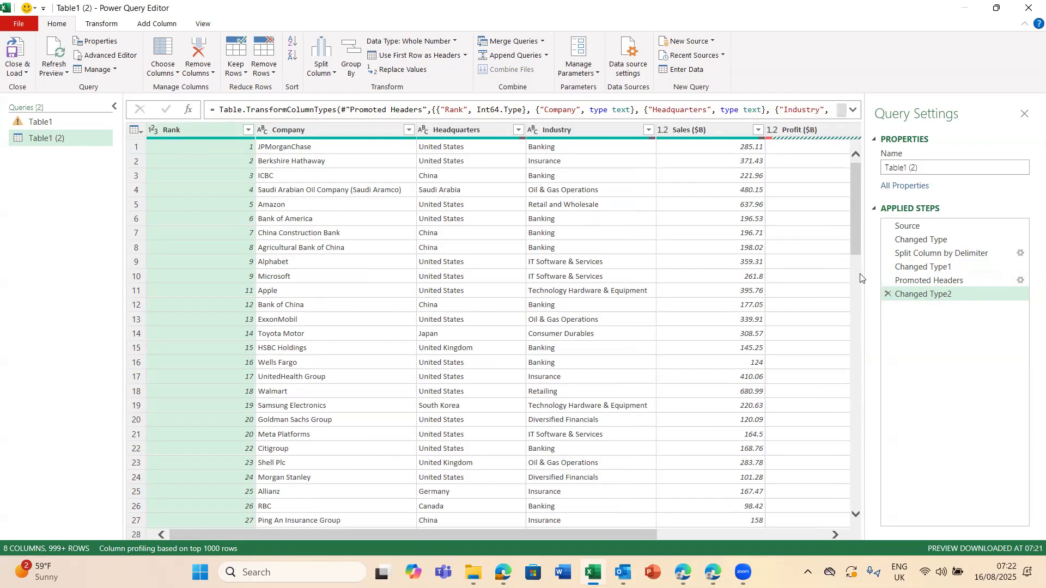
click(887, 295)
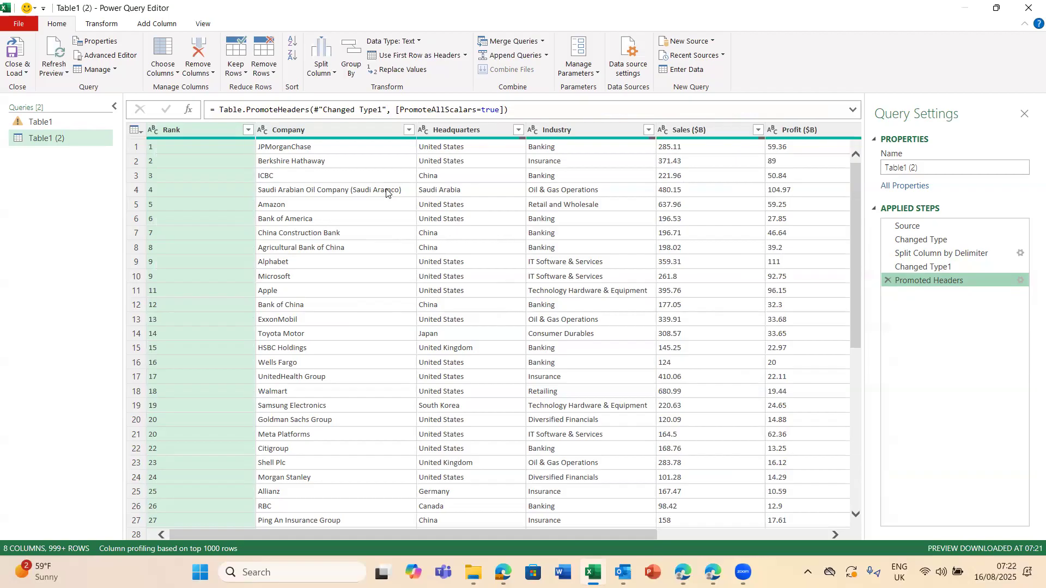
click(887, 280)
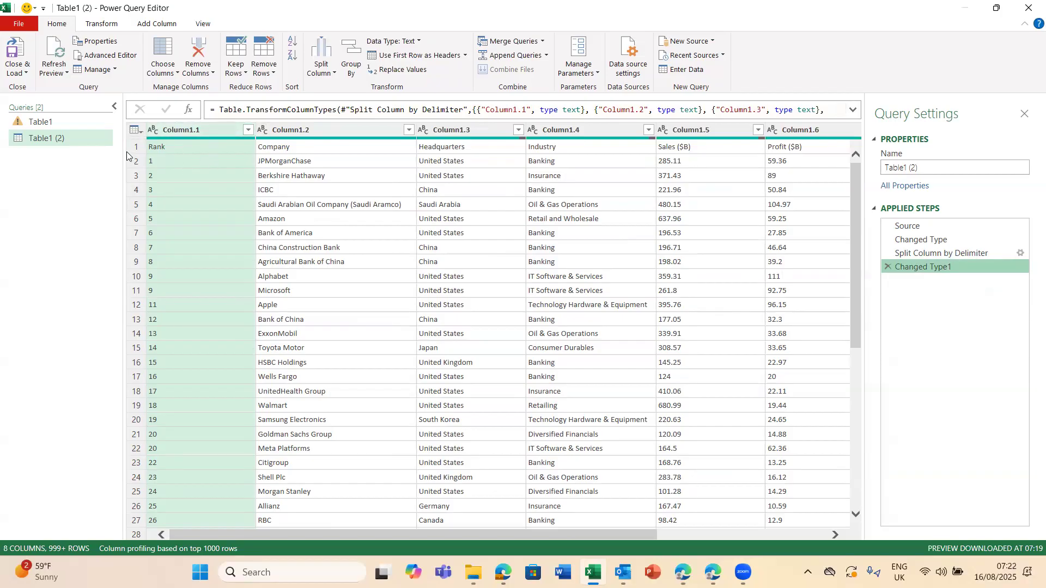
click(273, 150)
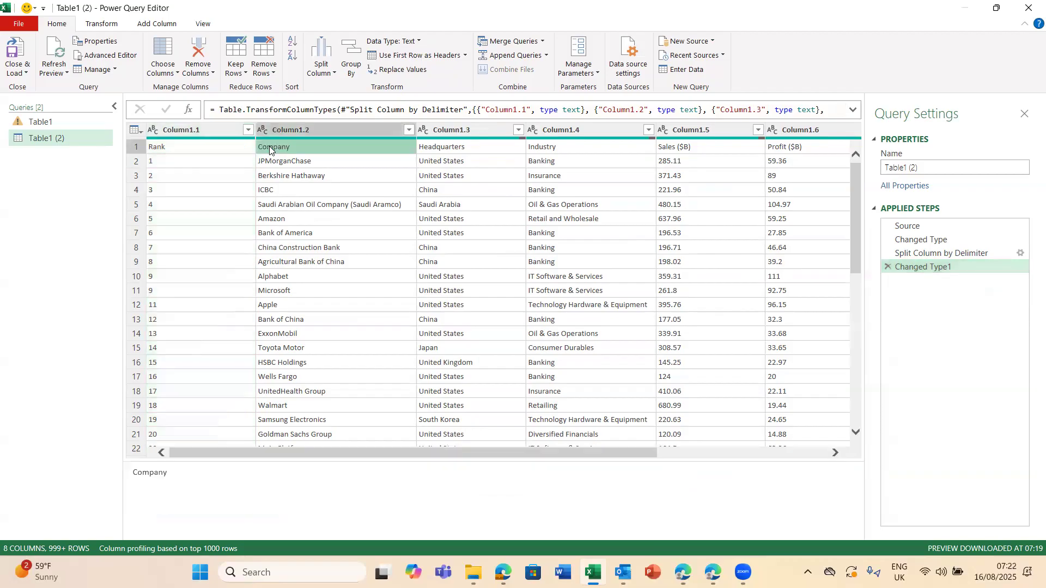
click(412, 56)
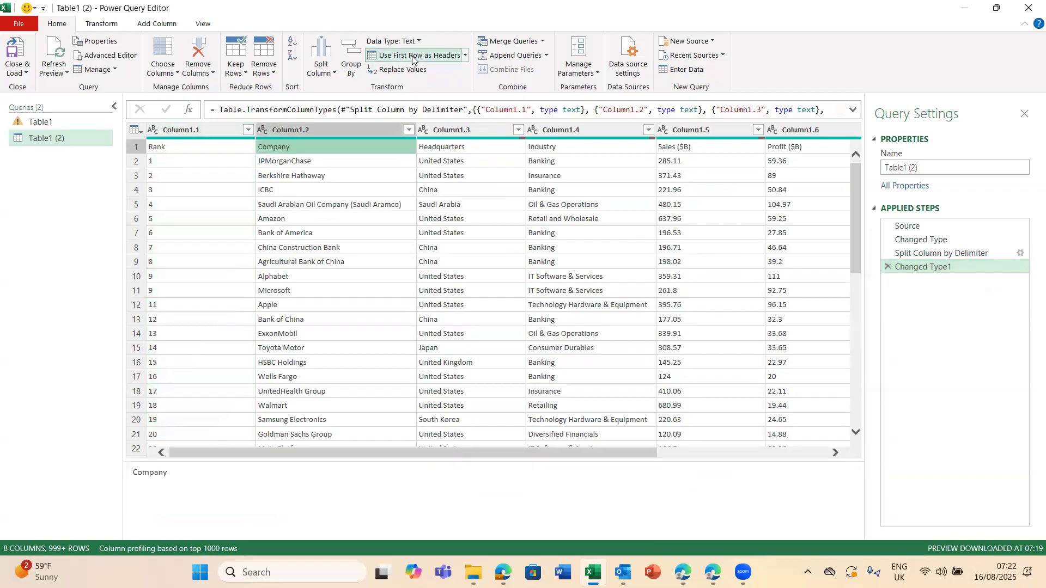
click(317, 277)
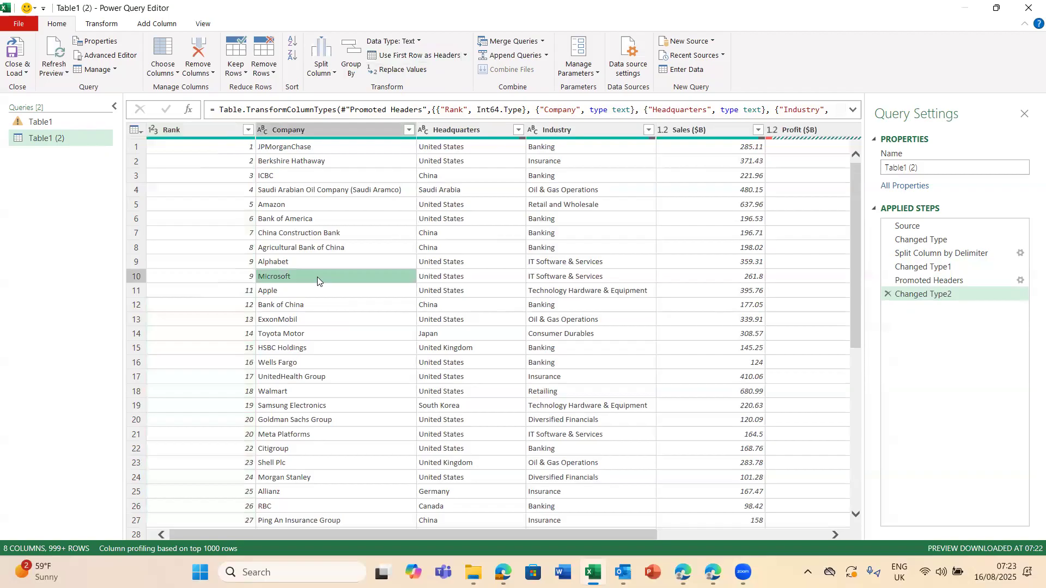
Step: Close Power Query and load the Table1 (2) query as a table in a new worksheet, dismissing the table style tip
click(27, 74)
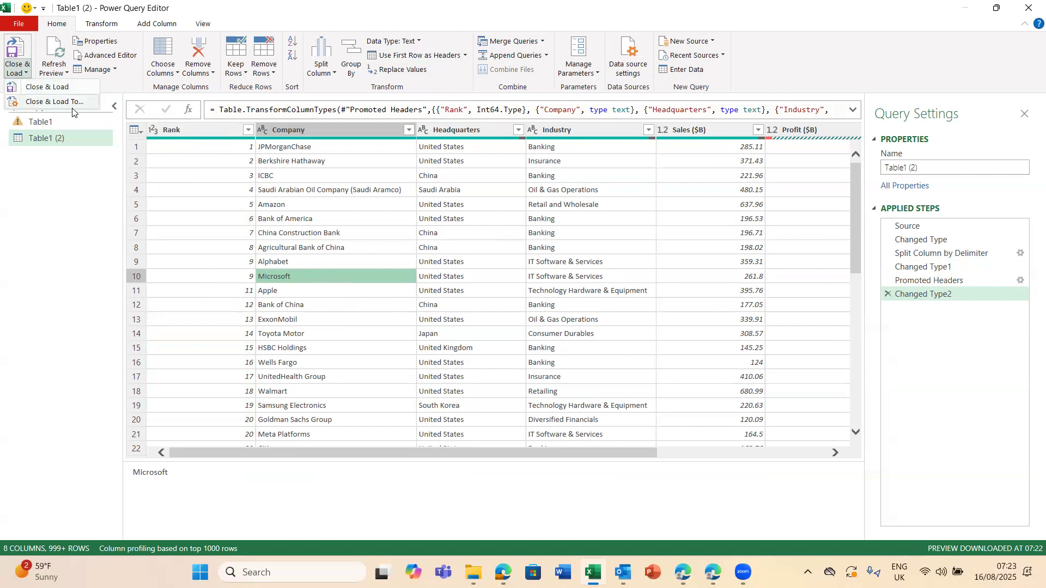
click(72, 106)
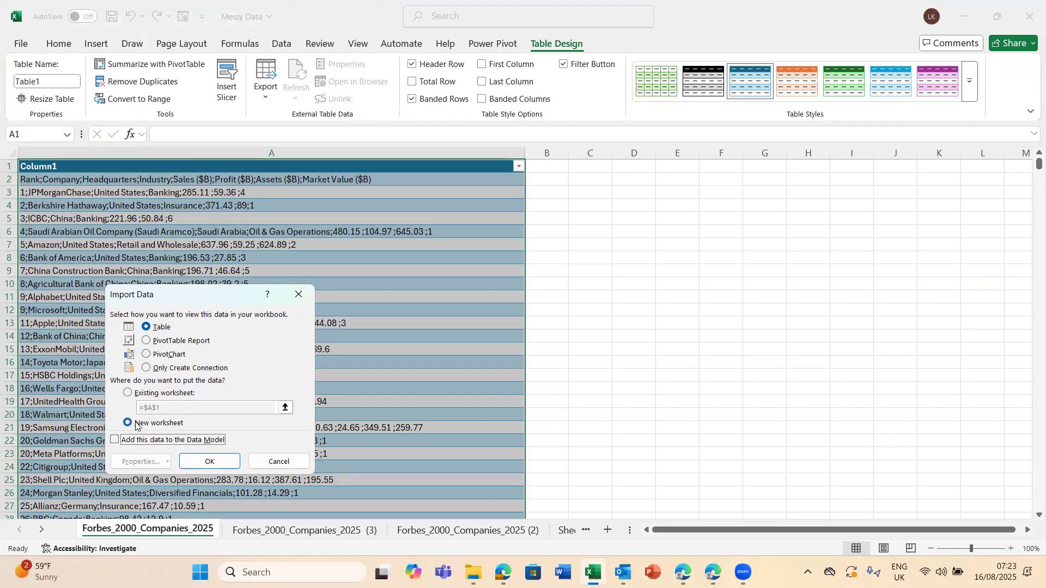
click(197, 462)
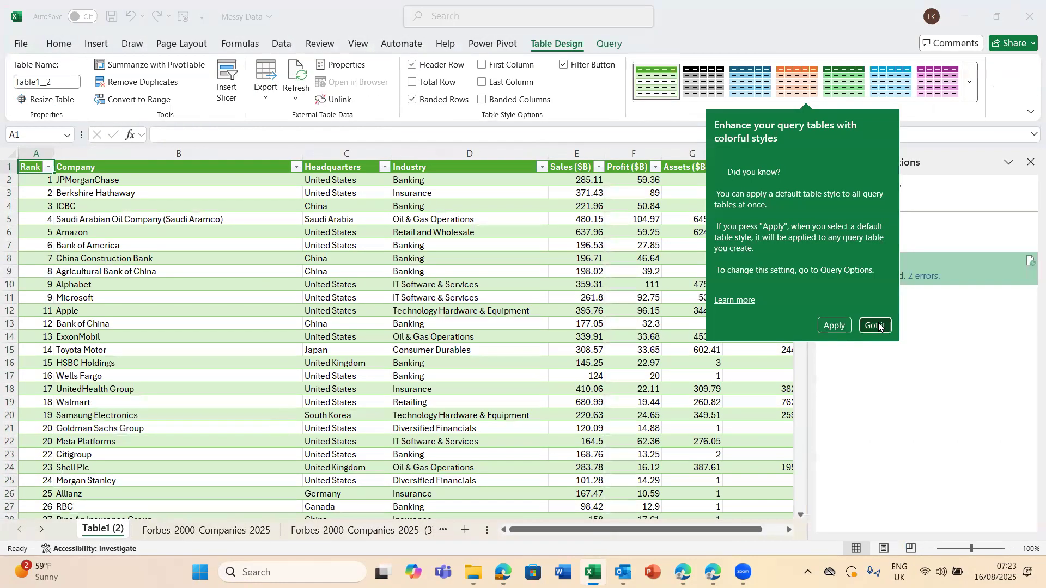
click(878, 325)
Step: Examine the loaded table's separate columns by moving along row 15 from Headquarters towards Market Value and back to Rank
click(385, 354)
key(Right)
key(Right)
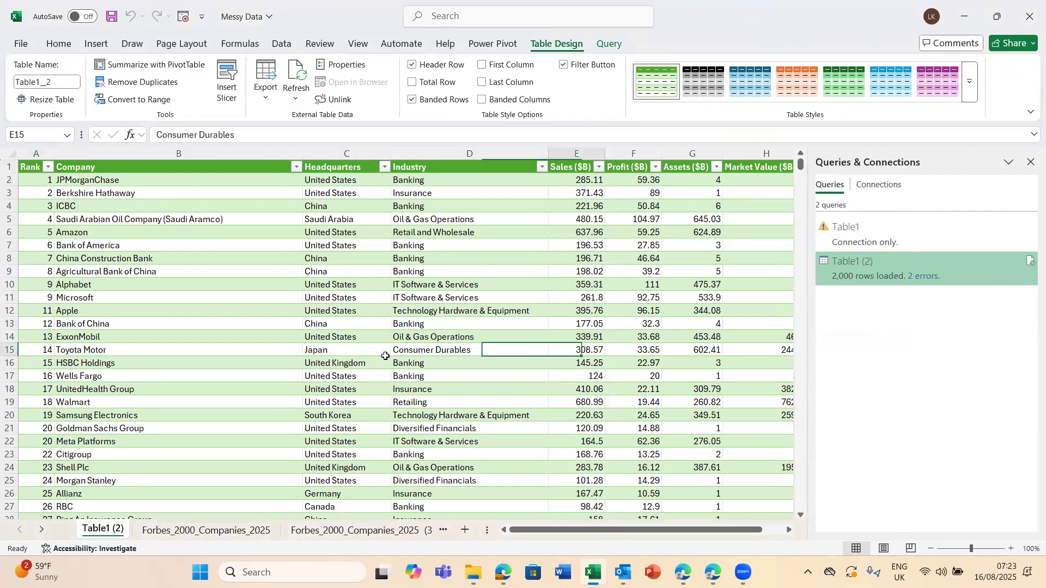
key(Right)
key(Right)
key(Right)
key(Right)
key(Right)
key(Left)
key(Left)
key(Left)
key(Left)
key(Left)
key(Left)
key(Left)
key(Left)
key(Left)
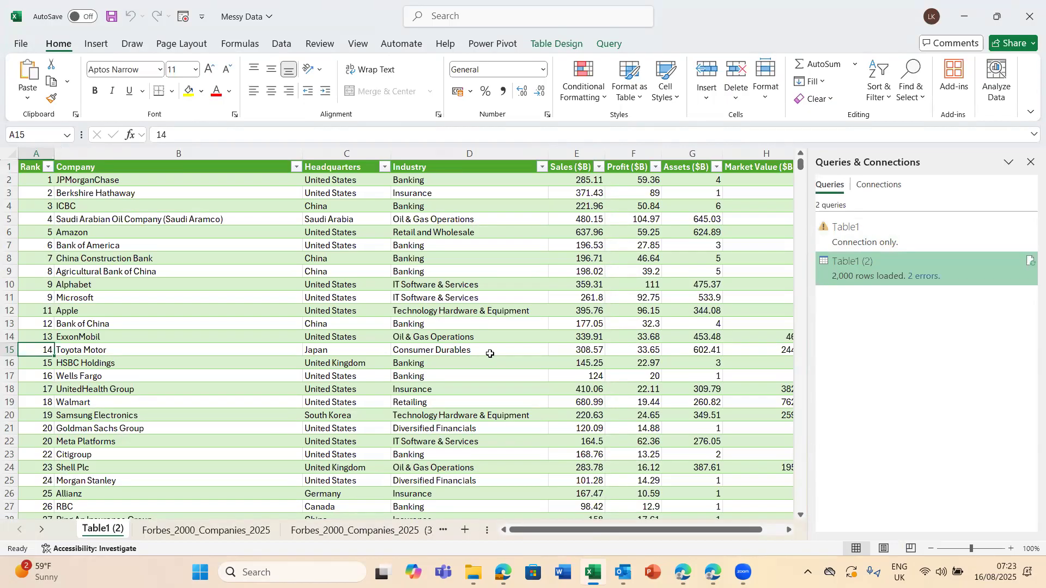
Step: Reopen the Table1 (2) query in Power Query to review its applied steps, and close and load it without changes
click(891, 276)
double_click(890, 275)
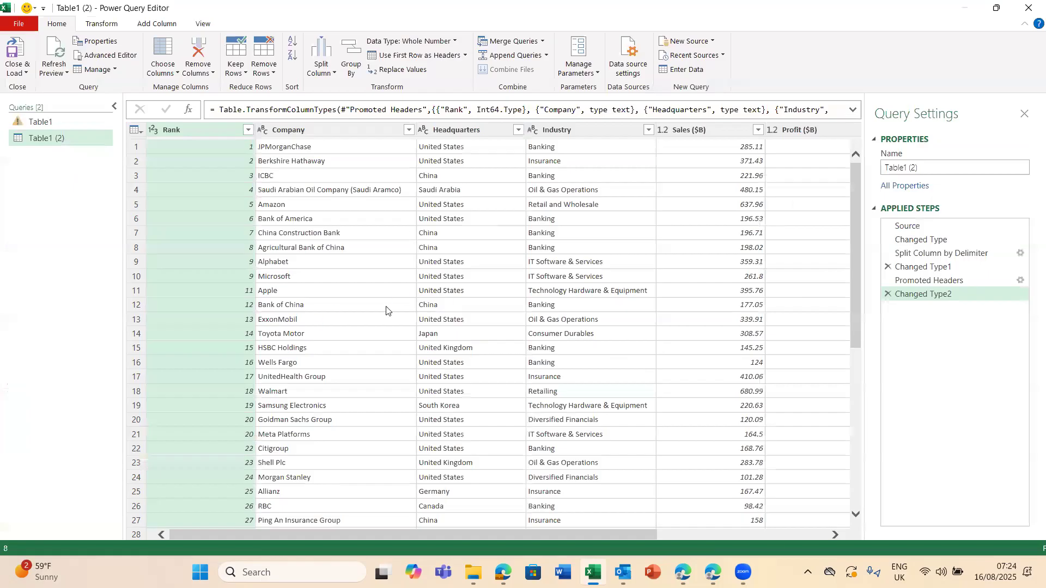
key(Delete)
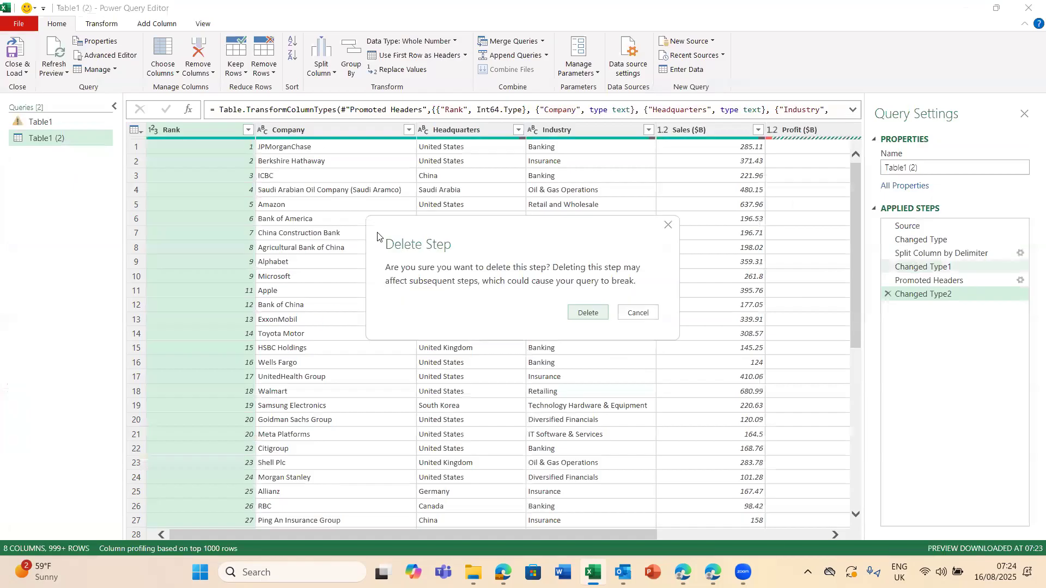
click(639, 313)
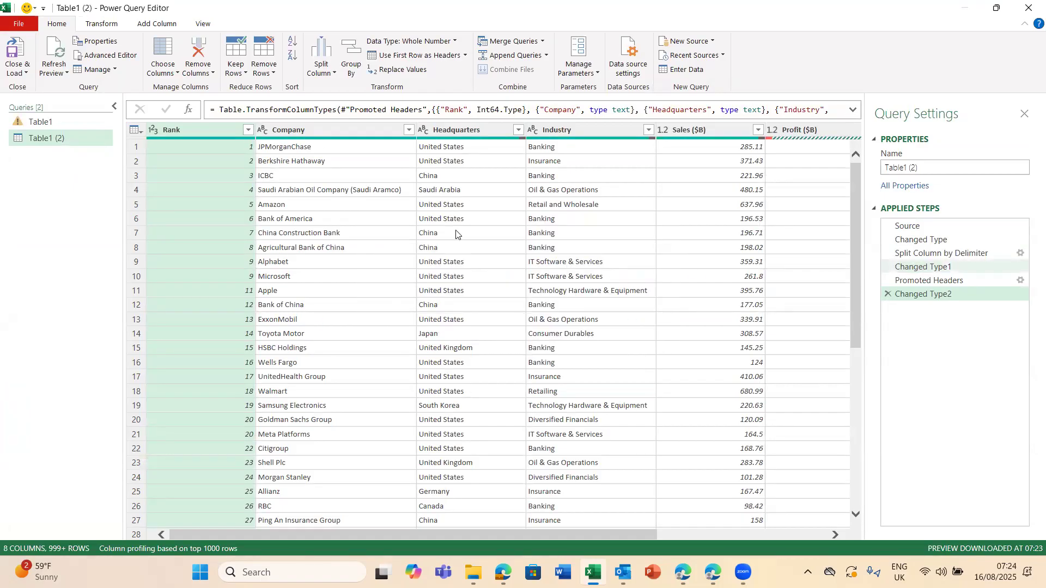
click(15, 56)
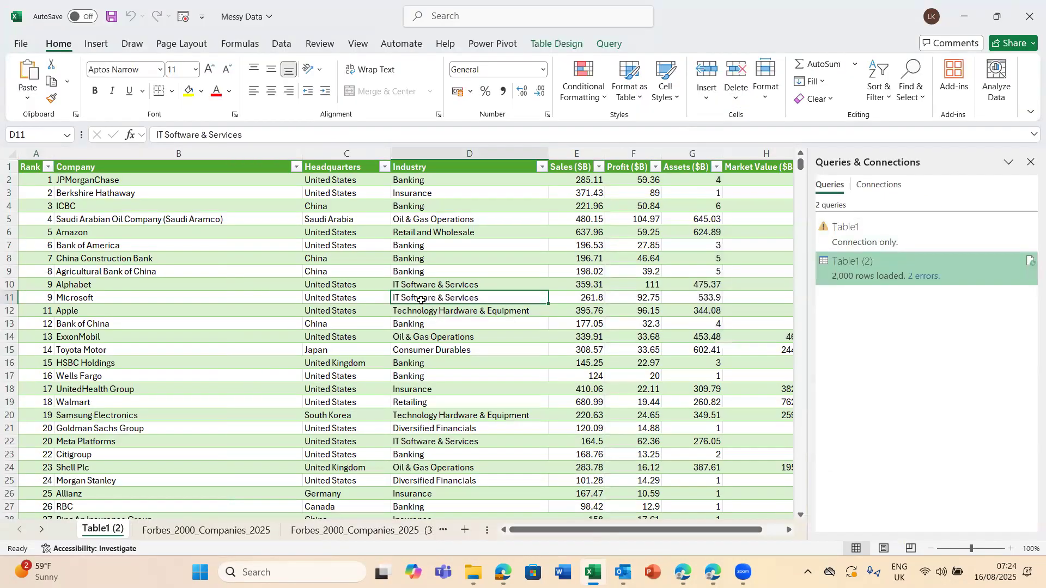
Step: Compare the split table on the Table1 (2) sheet with the source data on the Forbes_2000_Companies_2025 sheet
click(452, 381)
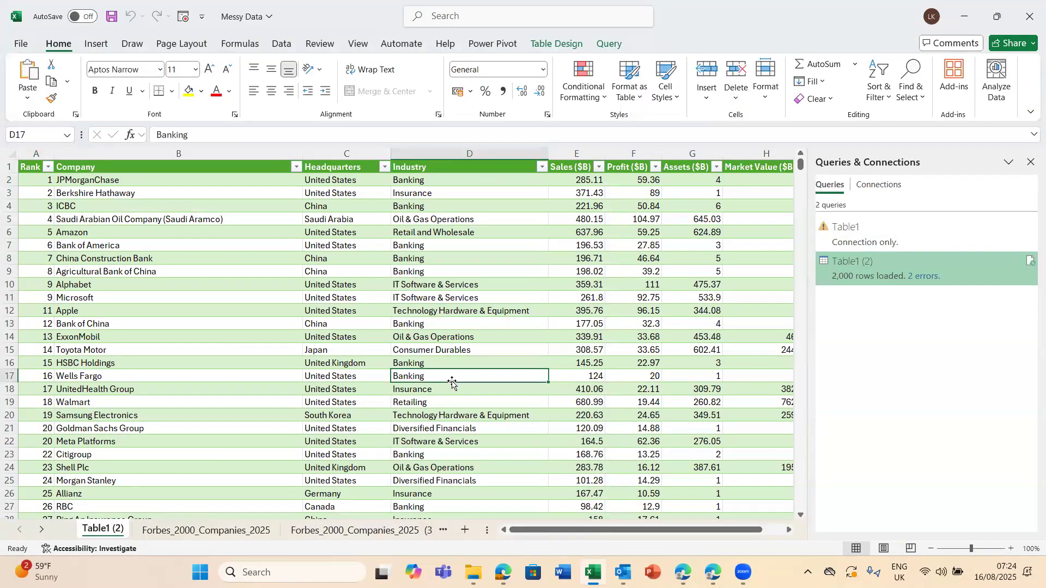
click(191, 531)
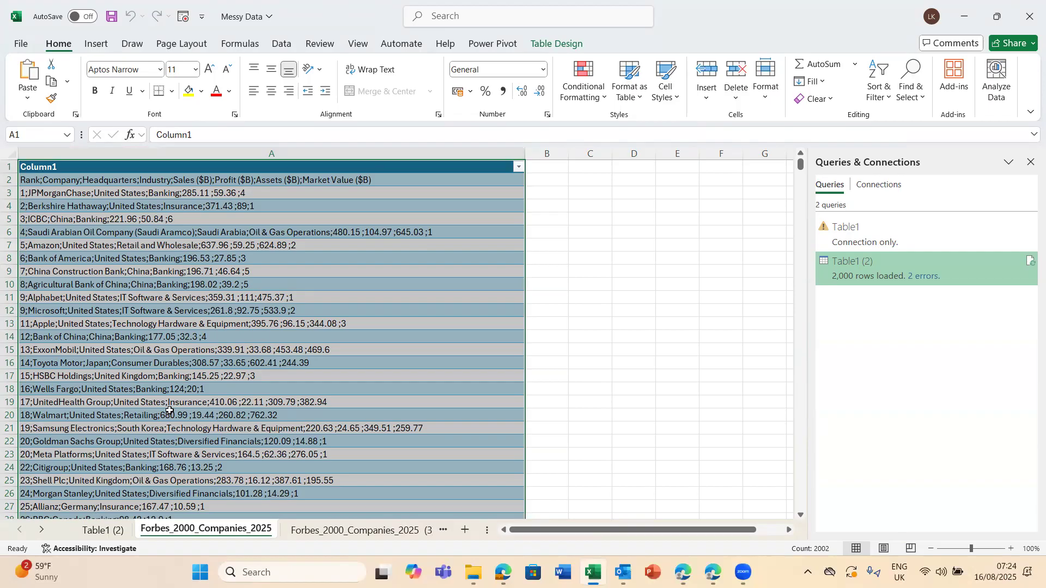
click(103, 530)
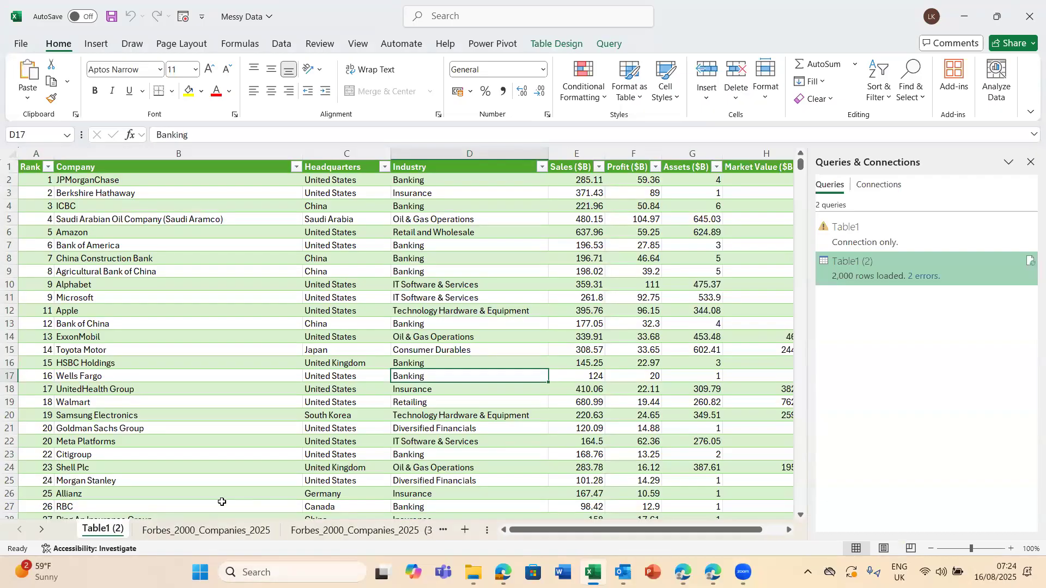
click(251, 415)
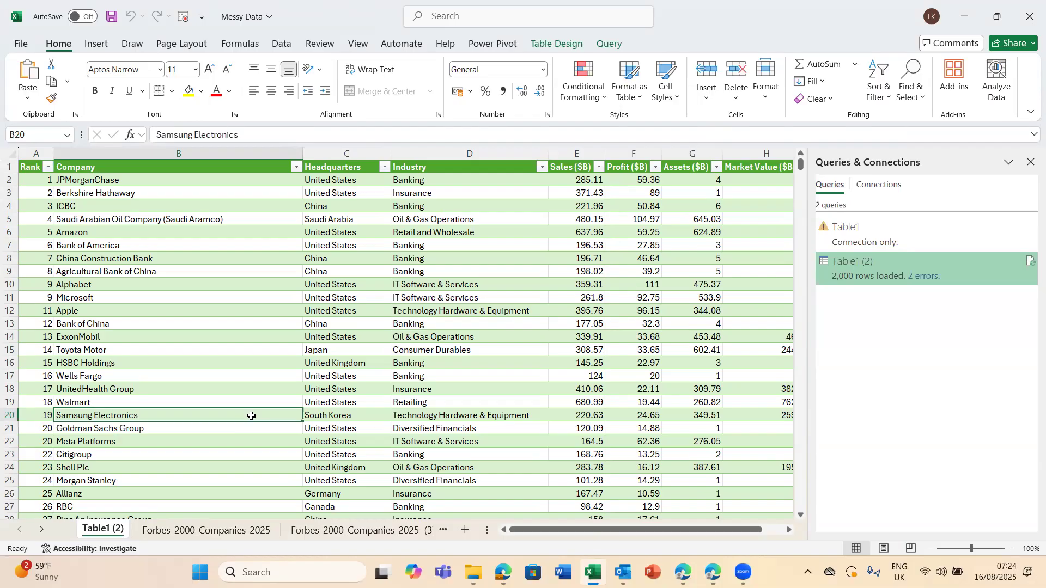
click(206, 535)
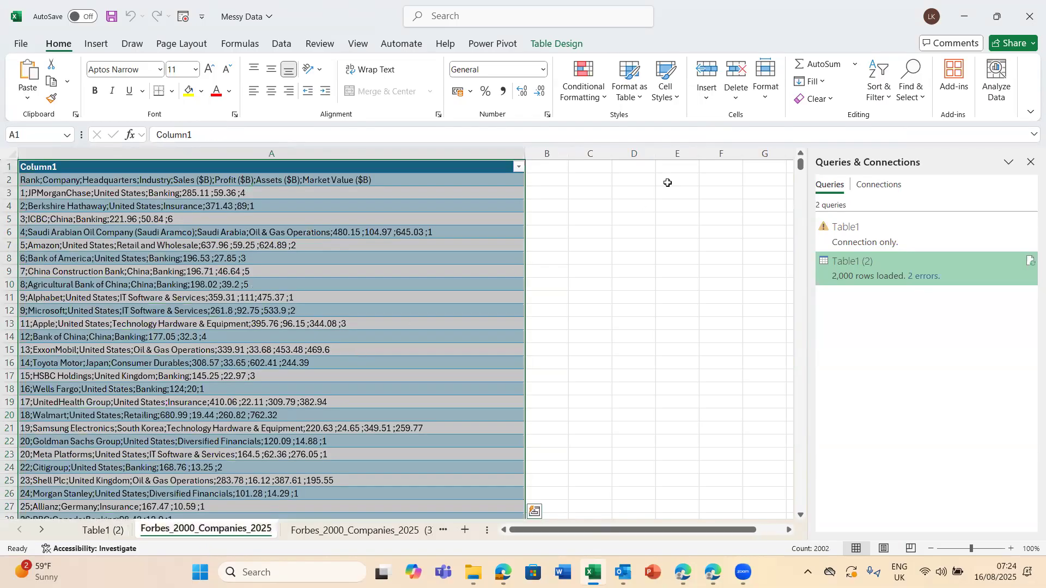
click(629, 195)
click(582, 185)
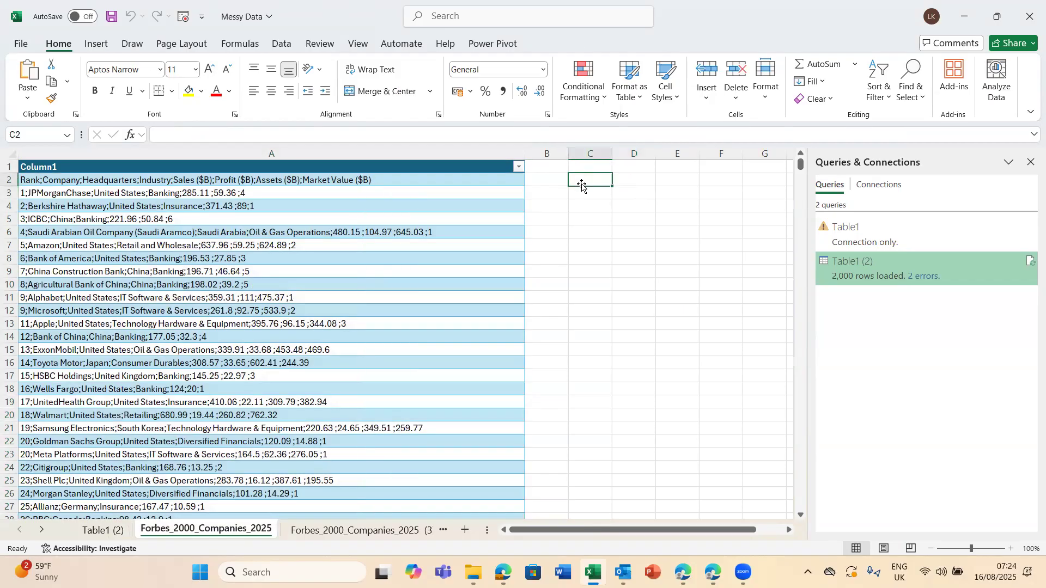
text(=)
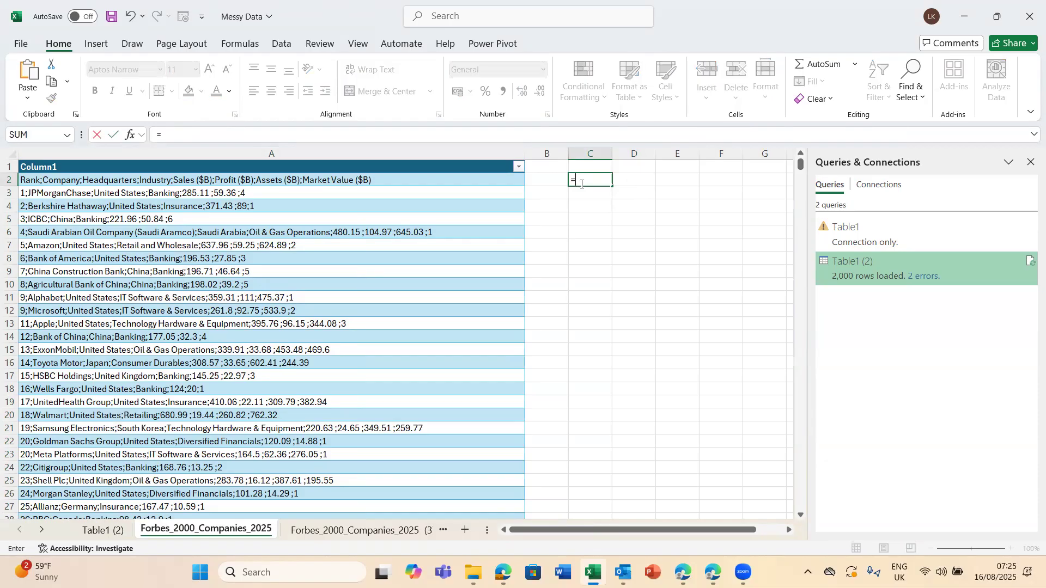
key(Escape)
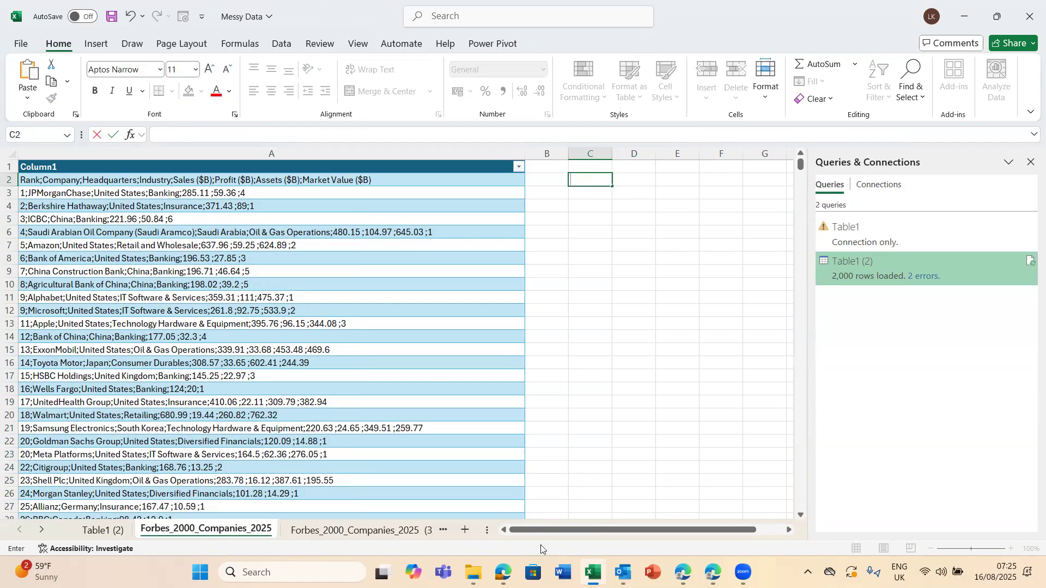
Step: Add "Text Split" in cell F7 of Sheet2, below the existing list of methods
click(429, 431)
click(43, 530)
click(43, 531)
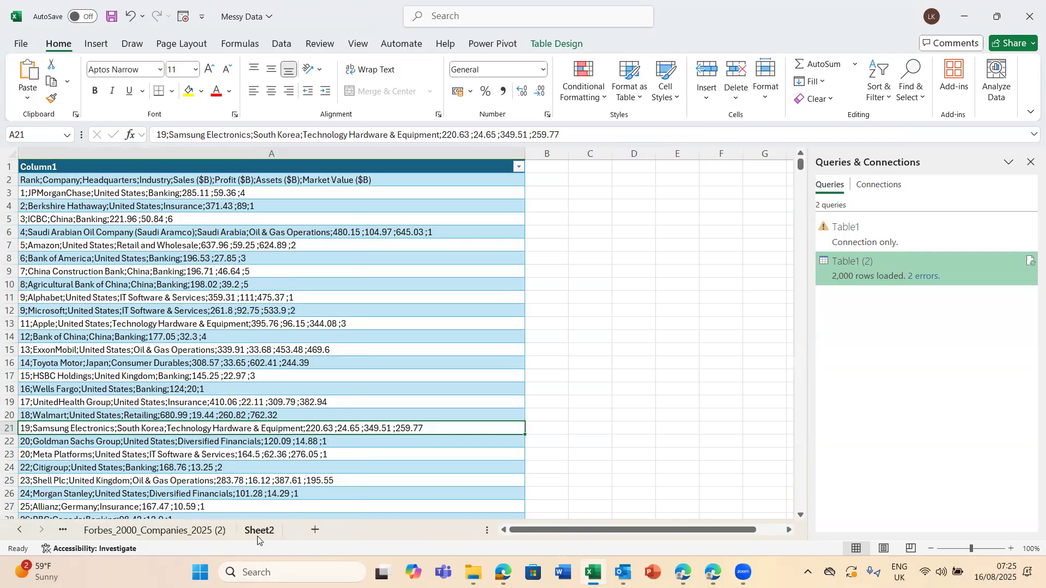
click(259, 532)
click(254, 243)
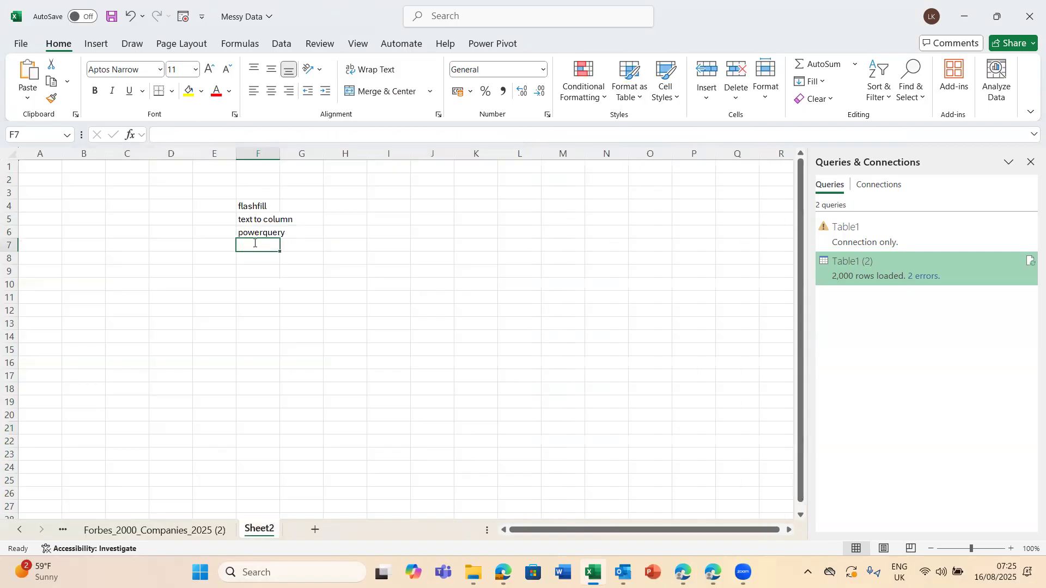
text(Text)
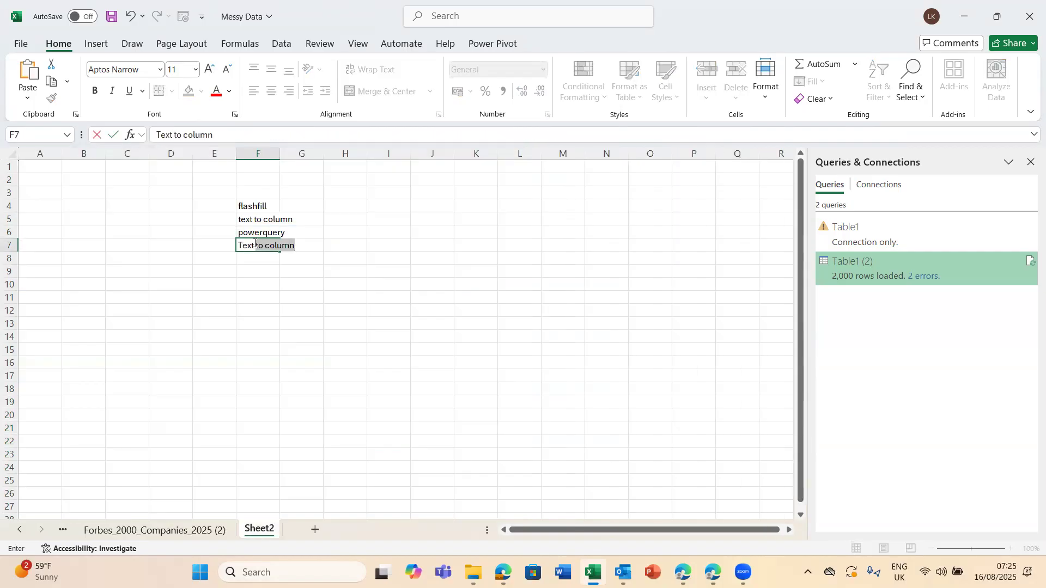
text( S)
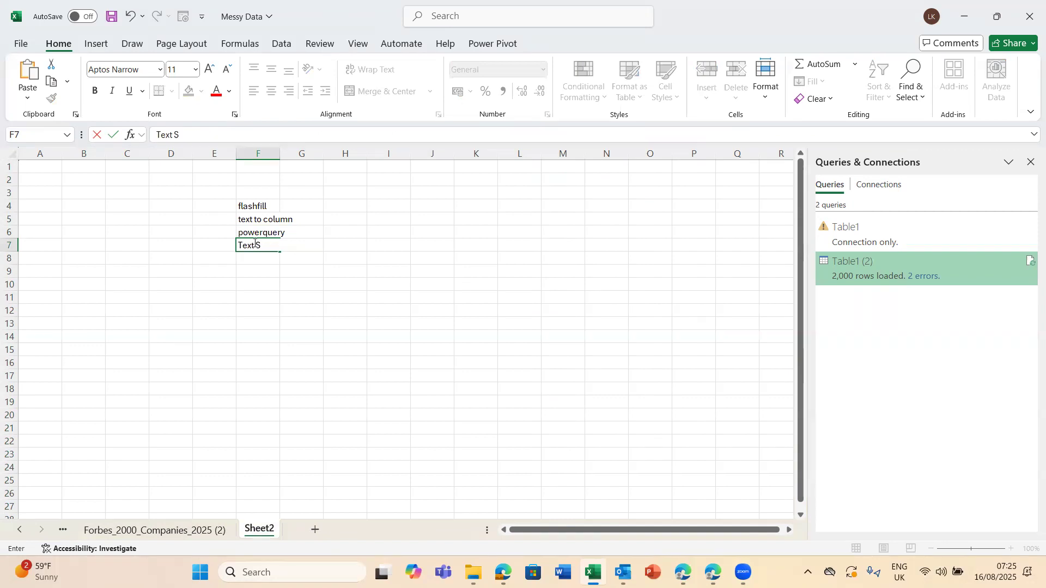
text(plit)
key(Return)
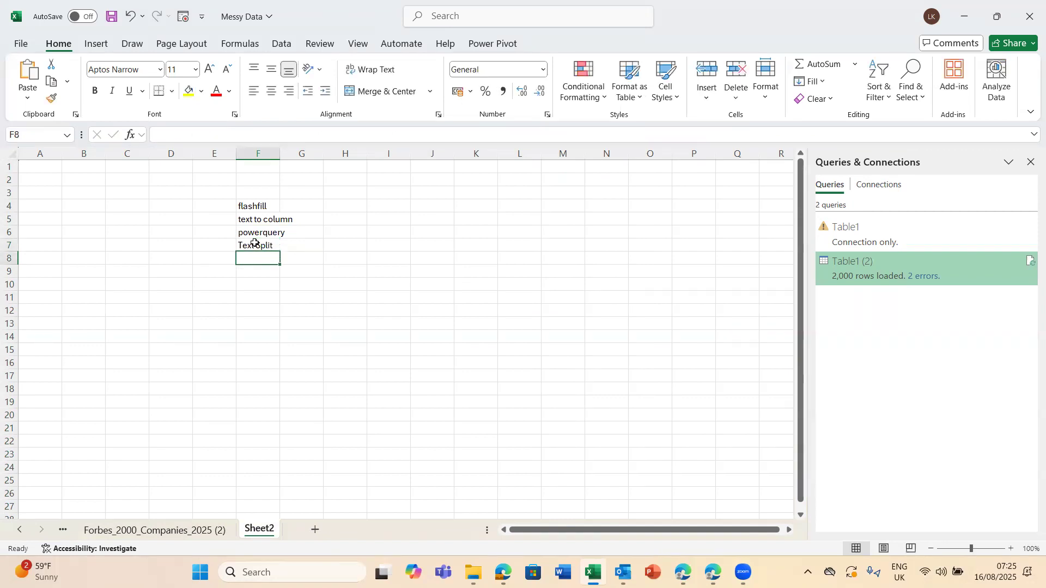
Step: Return to the Forbes_2000_Companies_2025 sheet and check the semicolon-delimited source text in A3
click(61, 532)
click(61, 532)
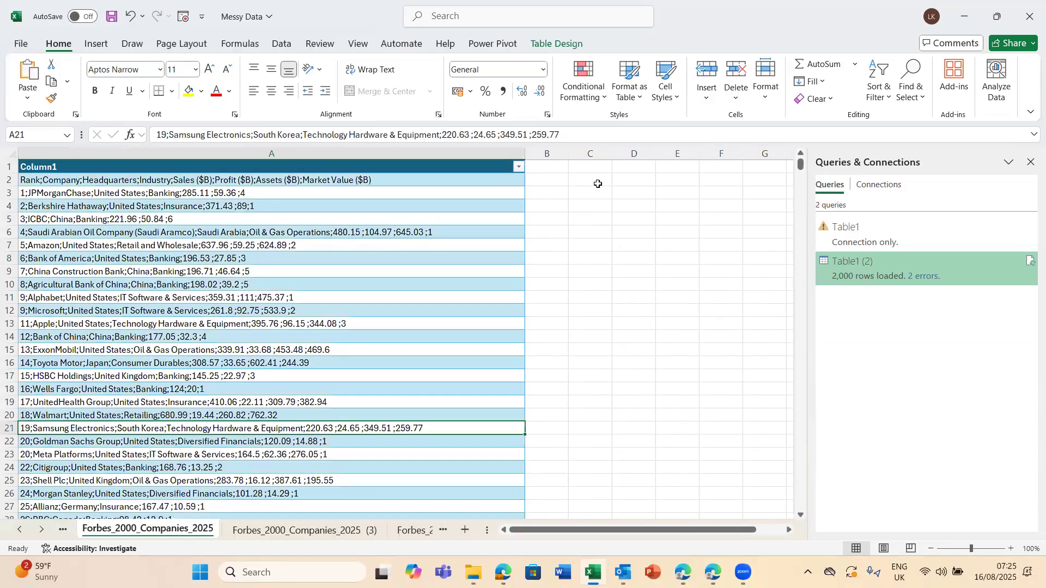
click(598, 189)
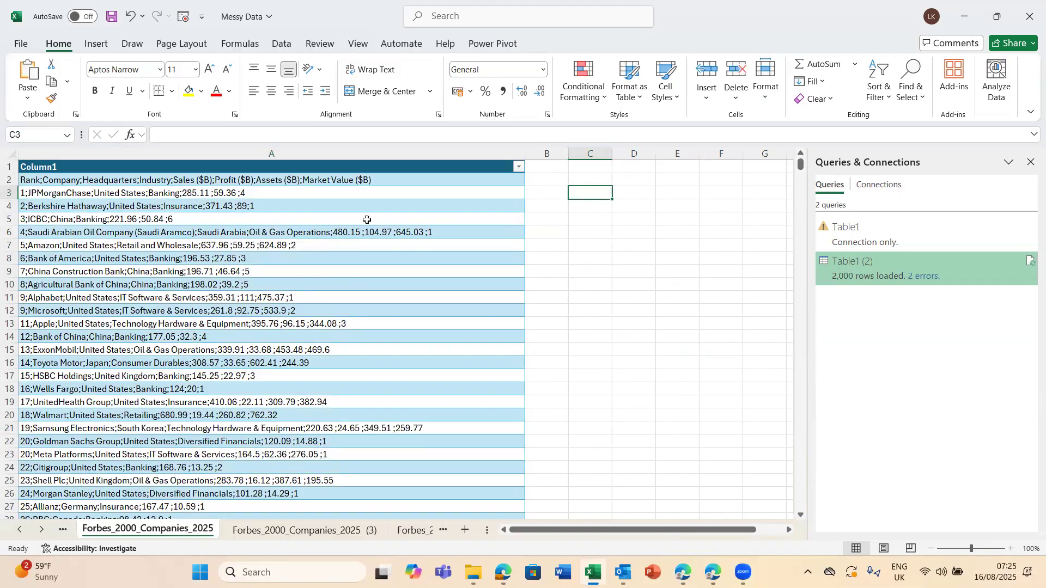
click(195, 195)
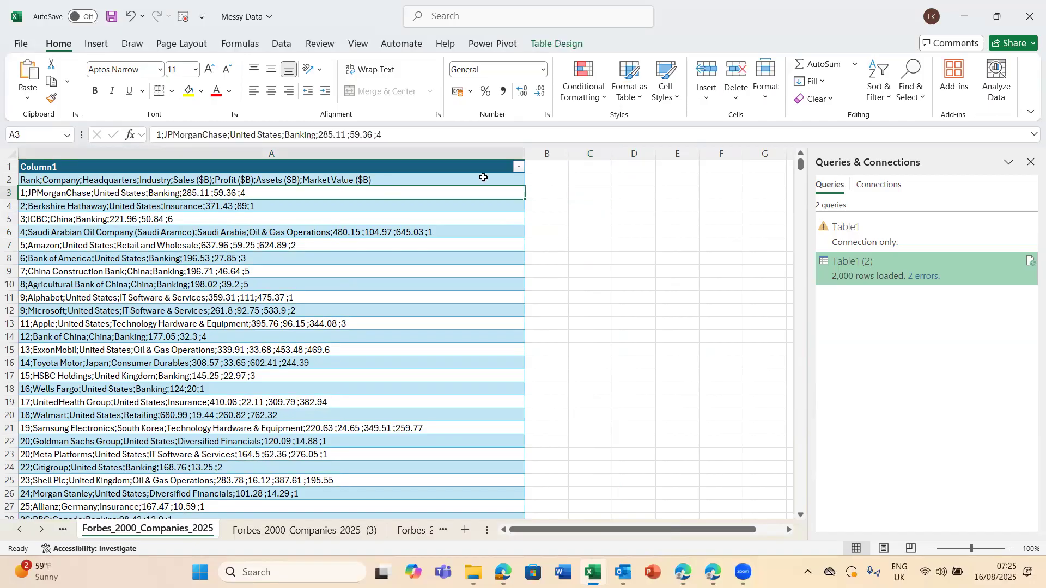
click(588, 184)
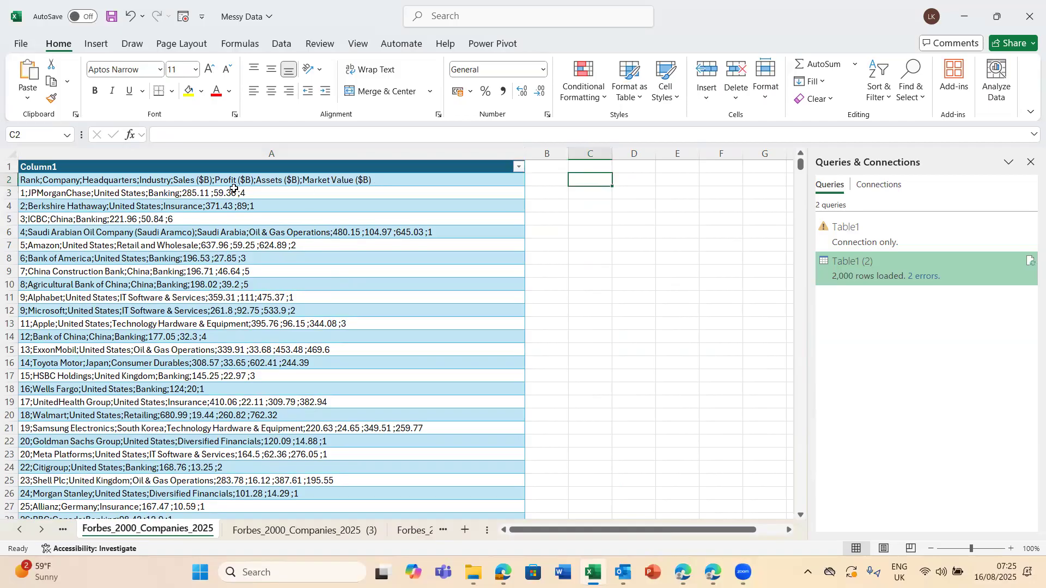
text(=)
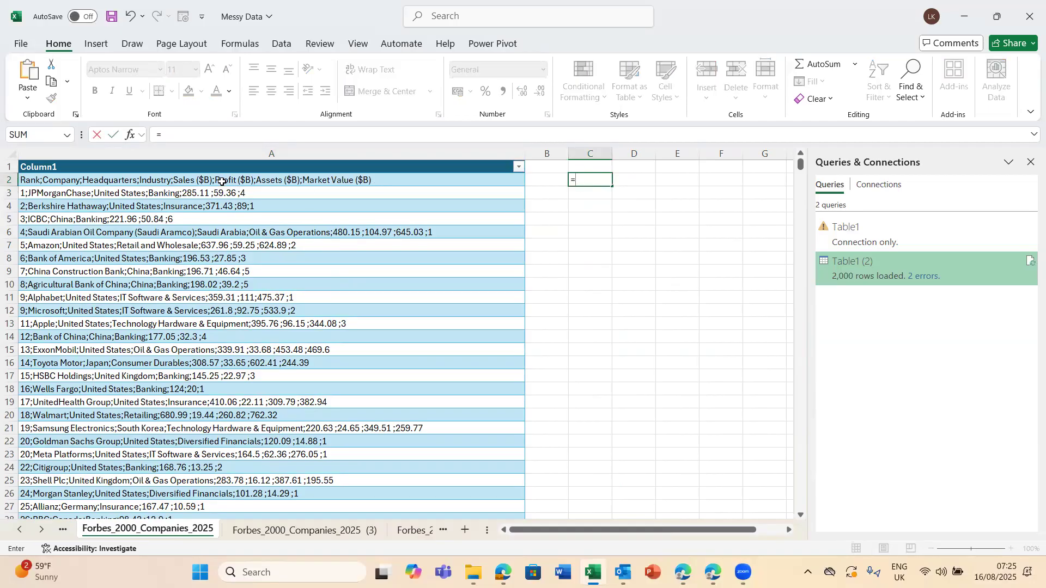
click(1030, 163)
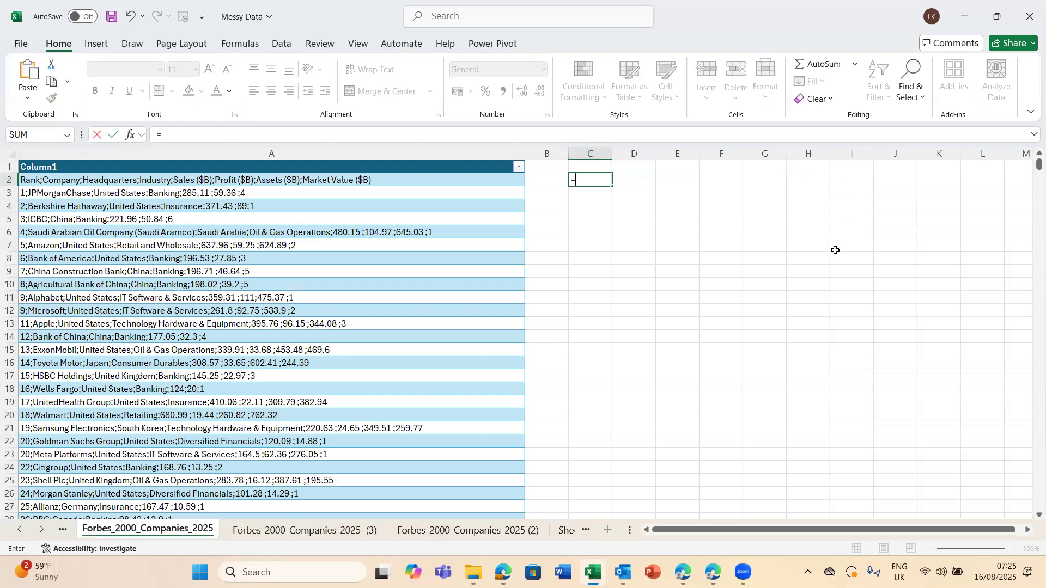
text(text)
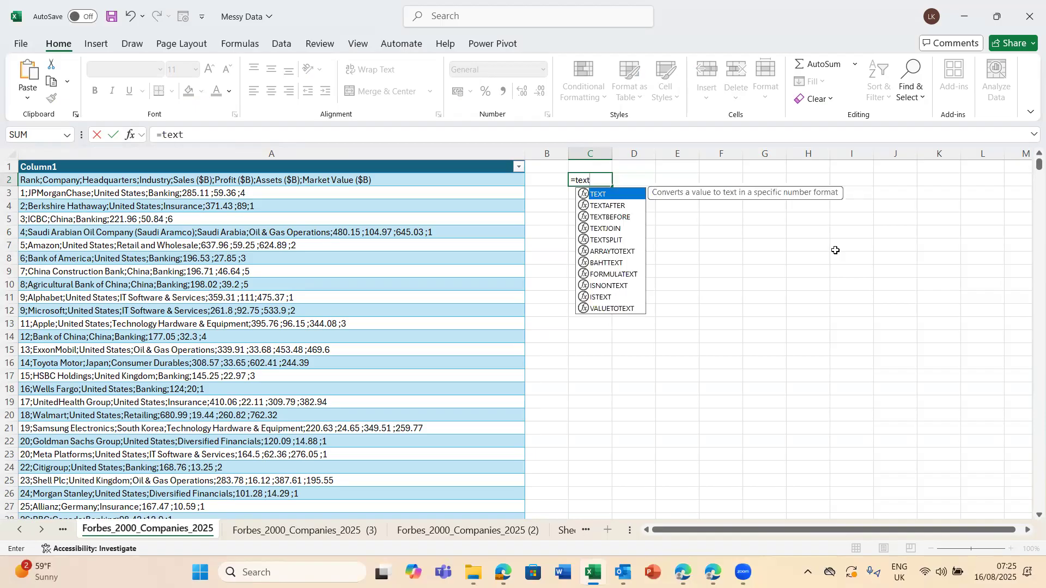
text(sp)
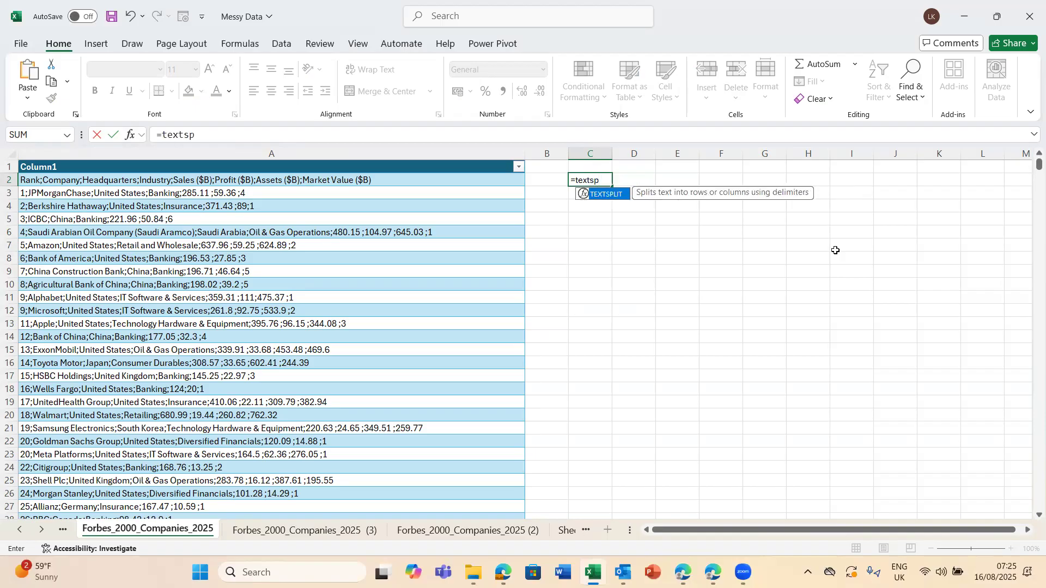
key(Tab)
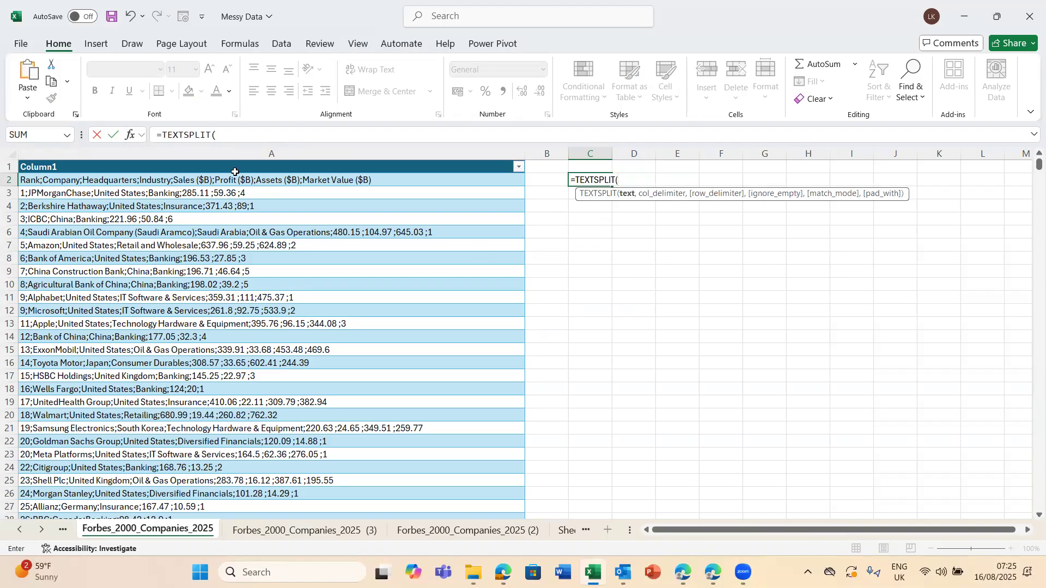
click(170, 180)
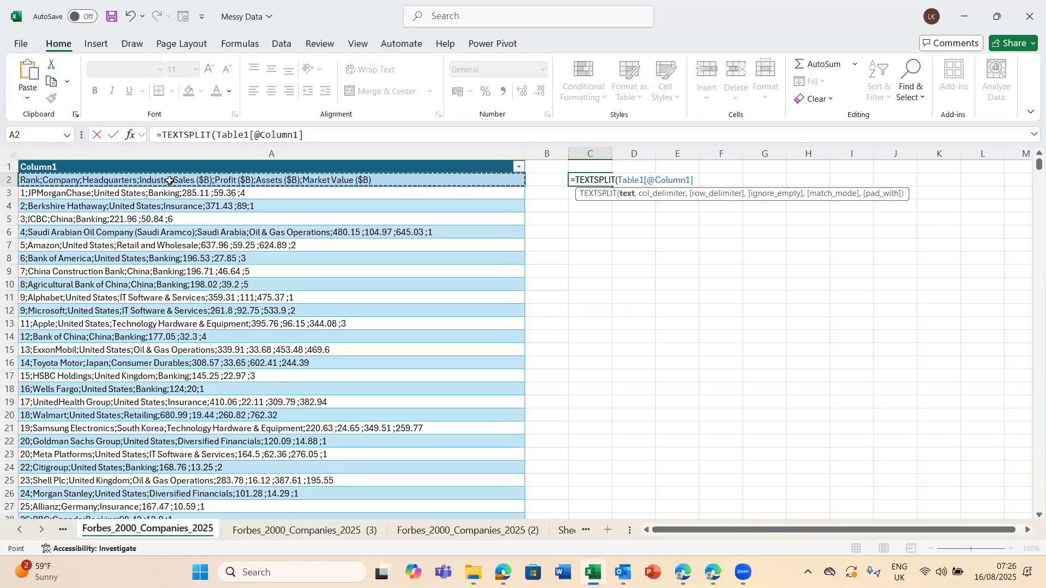
text(,)
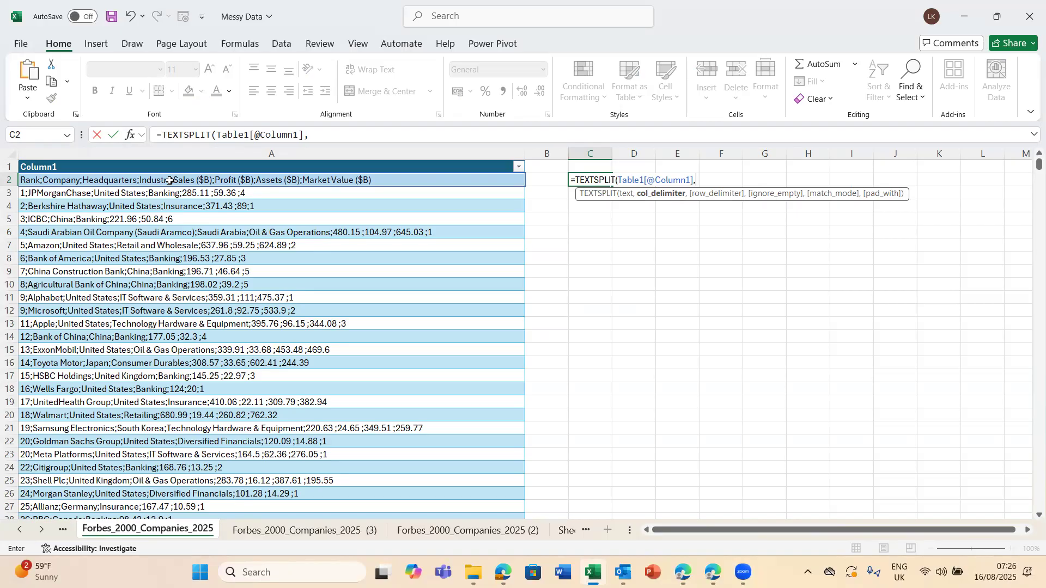
text(";"))
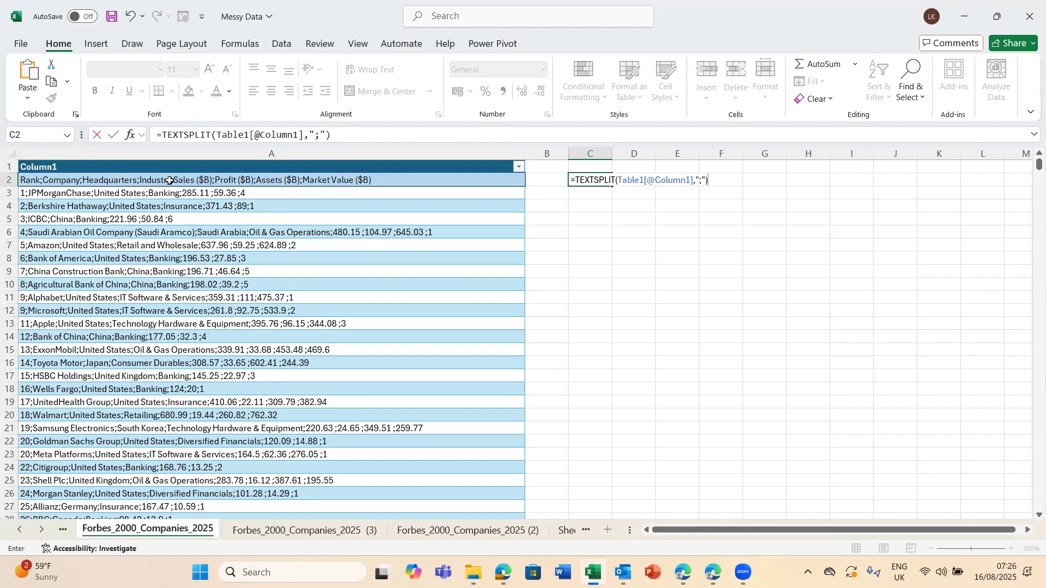
key(Return)
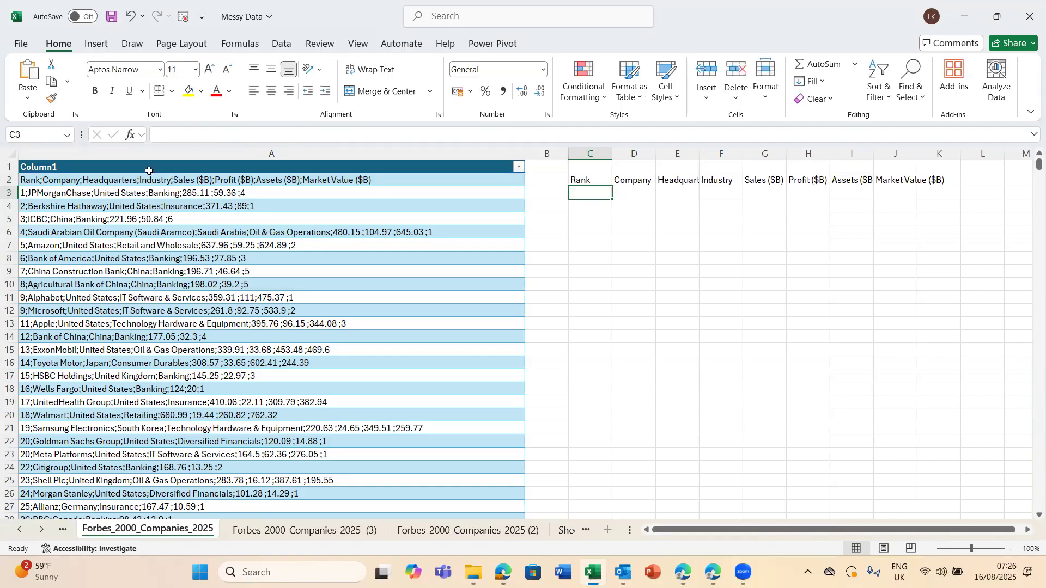
Step: Compare A2 with the split headers, and fill the TEXTSPLIT formula from C2 down to row 504
click(30, 179)
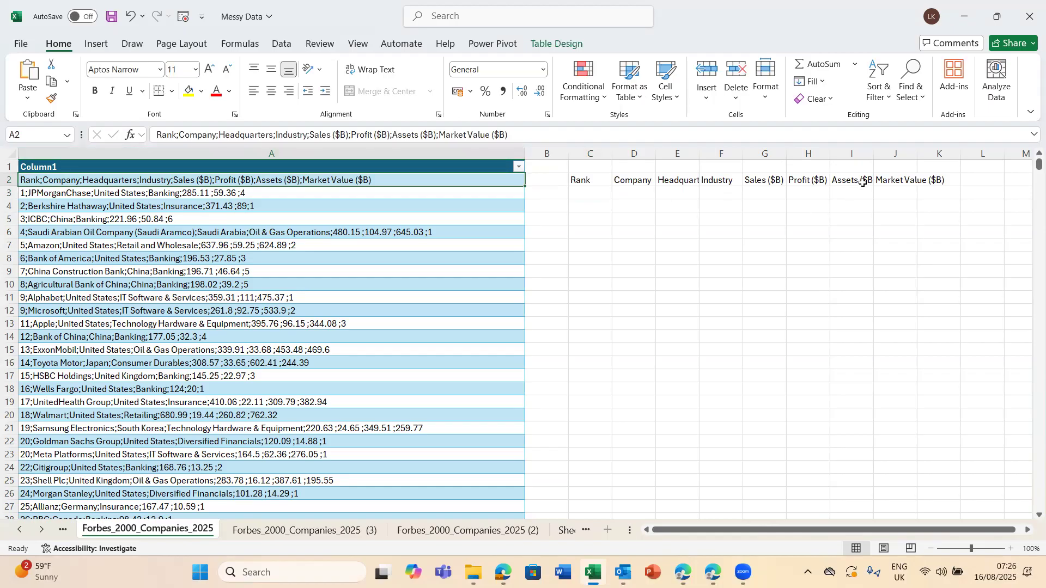
click(584, 182)
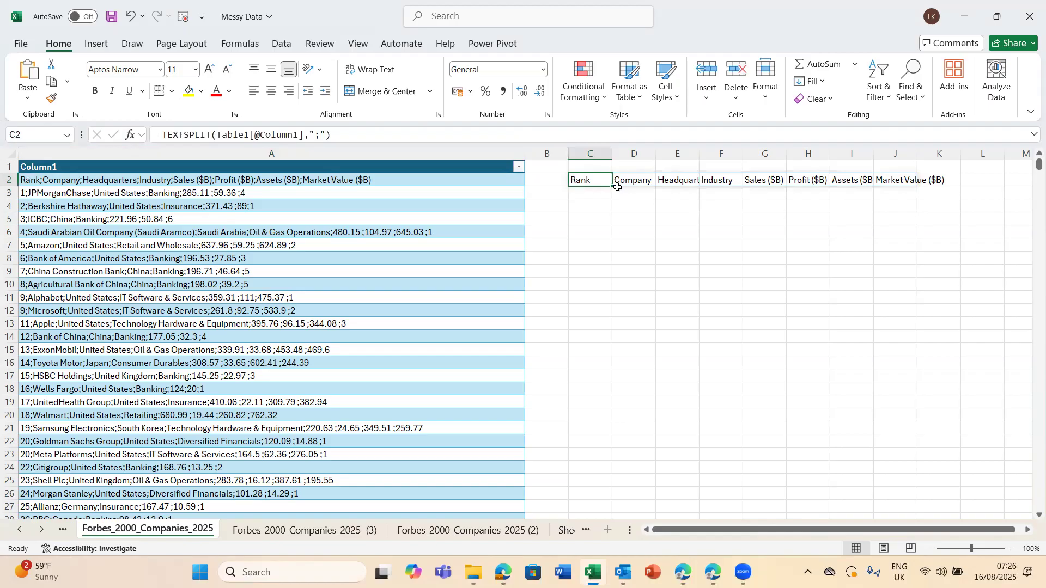
drag(613, 188, 614, 454)
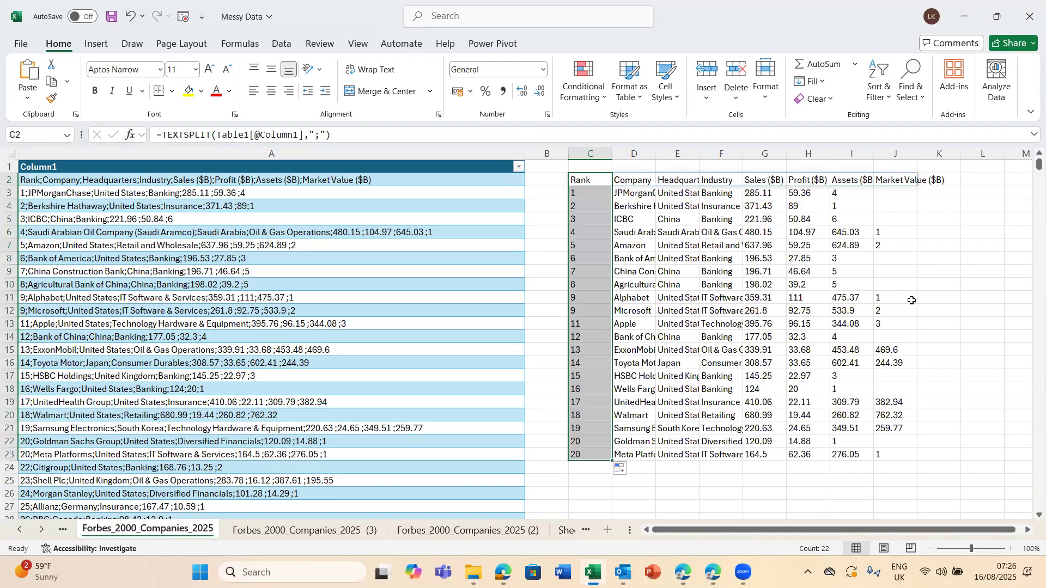
click(587, 453)
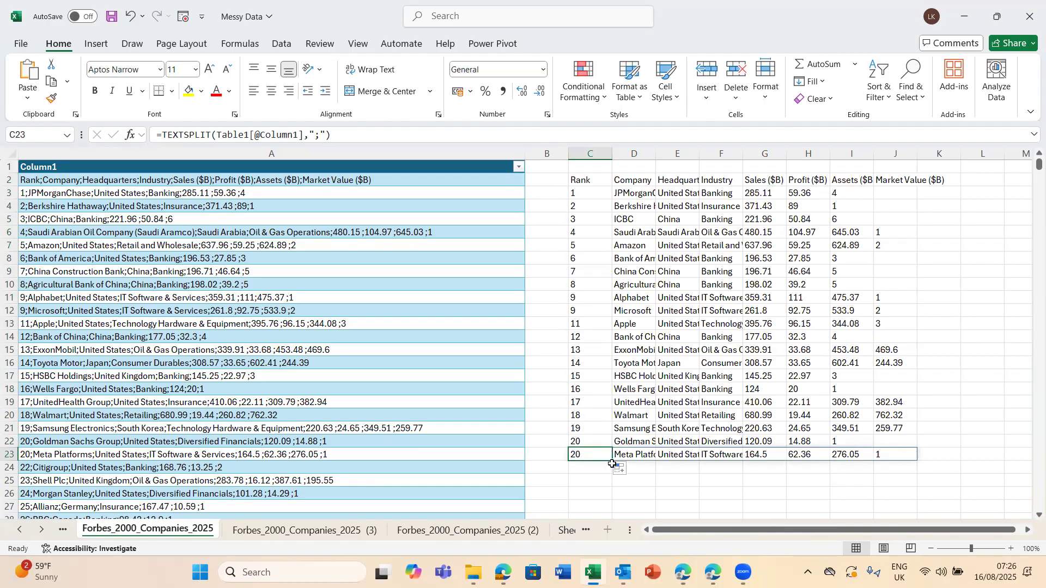
mouse_move(613, 464)
mouse_down()
mouse_move(617, 572)
mouse_move(607, 476)
mouse_up()
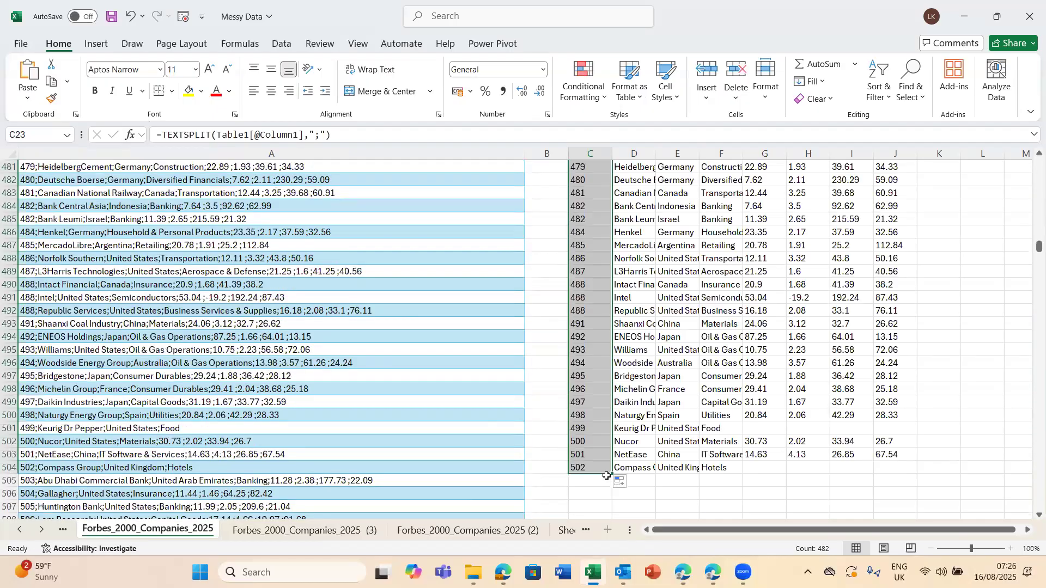
click(593, 469)
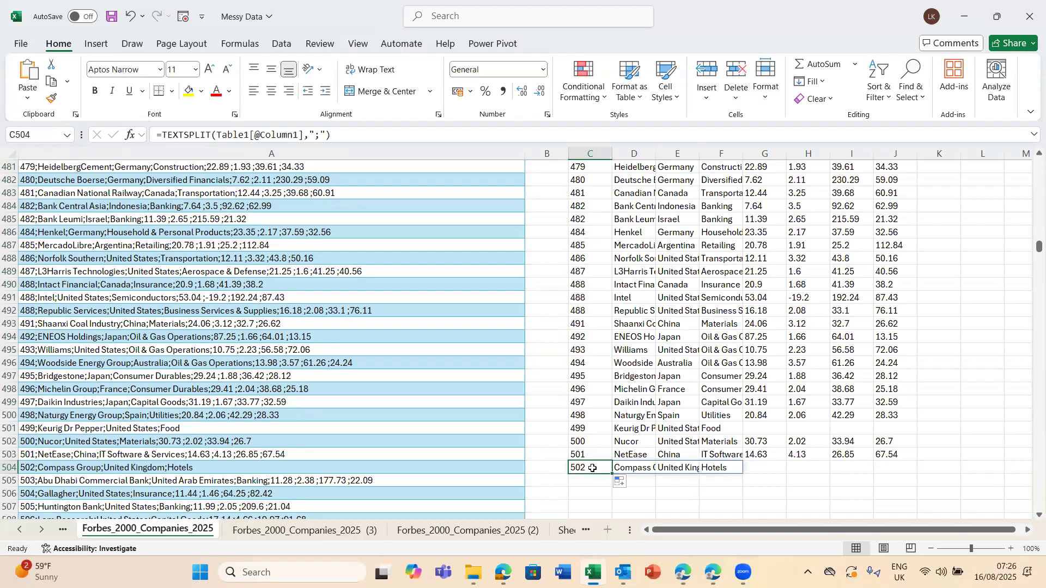
key(ctrl+shift+Down)
key(ctrl+shift+Up)
key(shift+Down)
key(shift+Down)
key(shift+Down)
key(shift+Down)
key(shift+Down)
key(shift+Down)
key(shift+Down)
key(shift+Down)
key(shift+Down)
key(shift+Down)
key(shift+Down)
key(shift+Down)
key(shift+Down)
key(shift+Down)
key(shift+Down)
key(shift+Down)
key(shift+Down)
key(shift+Down)
key(shift+Down)
key(shift+Down)
key(shift+Down)
key(shift+Down)
key(shift+Down)
key(shift+Down)
key(shift+Down)
key(shift+Down)
key(shift+Down)
key(shift+Down)
key(shift+Down)
key(shift+Down)
key(shift+Down)
key(shift+Down)
key(shift+Down)
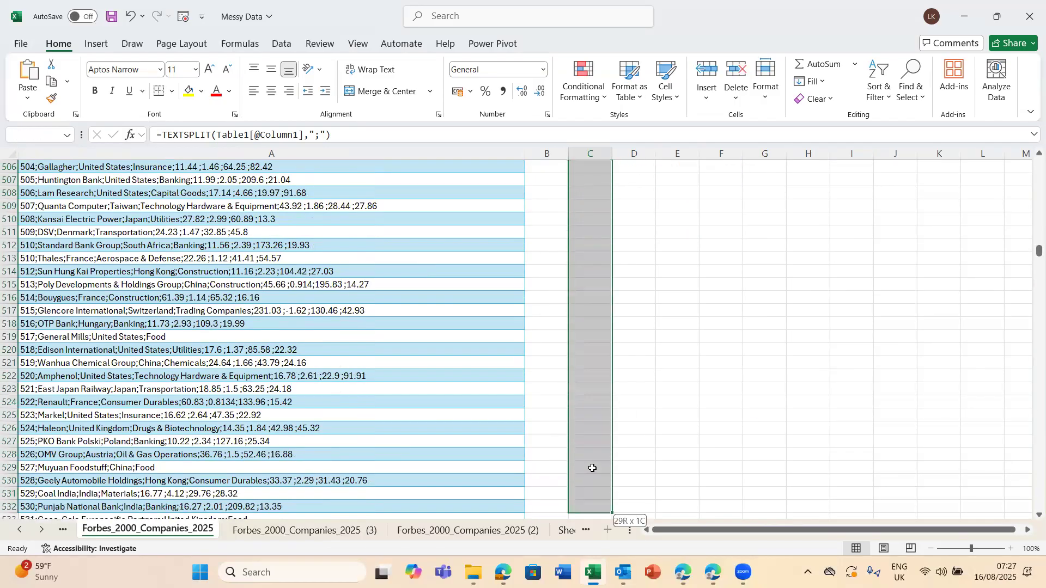
key(shift+Down)
key(shift+Down)
key(shift+Down)
key(shift+Down)
key(shift+Down)
key(shift+Down)
key(shift+Down)
key(shift+Down)
key(shift+Down)
key(shift+Down)
key(shift+Down)
key(shift+Down)
key(shift+Down)
key(shift+Down)
key(shift+Down)
key(shift+Down)
key(shift+Down)
key(shift+Down)
key(shift+Down)
key(shift+Down)
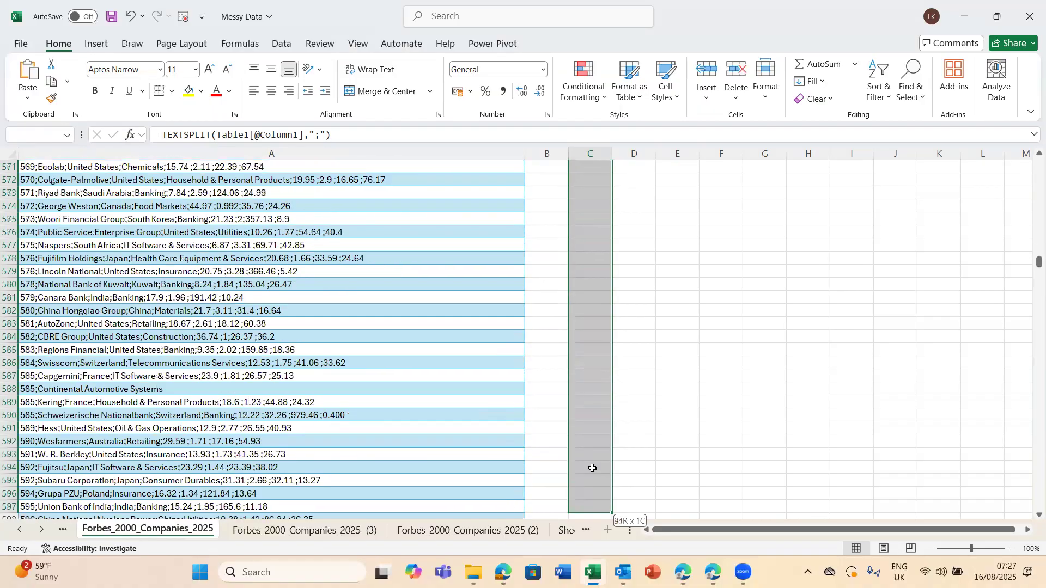
key(shift+Down)
key(shift+Down)
key(shift+Down)
key(shift+Down)
key(shift+Down)
key(shift+Down)
key(shift+Down)
key(shift+Down)
key(shift+Down)
key(shift+Down)
key(shift+Down)
key(shift+Down)
key(shift+Down)
key(shift+Down)
key(shift+Down)
key(shift+Down)
key(shift+Down)
key(shift+Down)
key(shift+Down)
key(shift+Down)
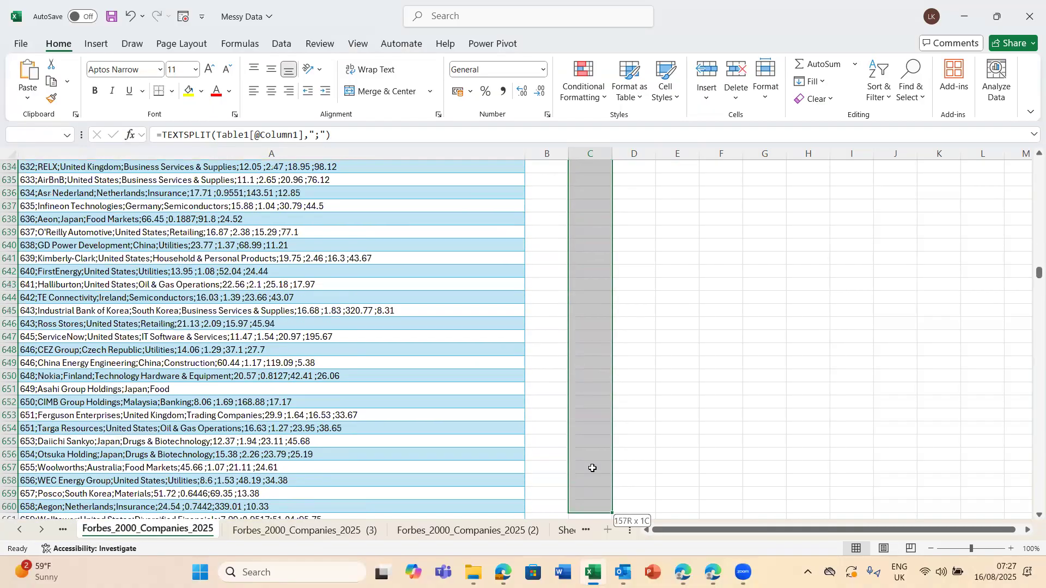
key(F2)
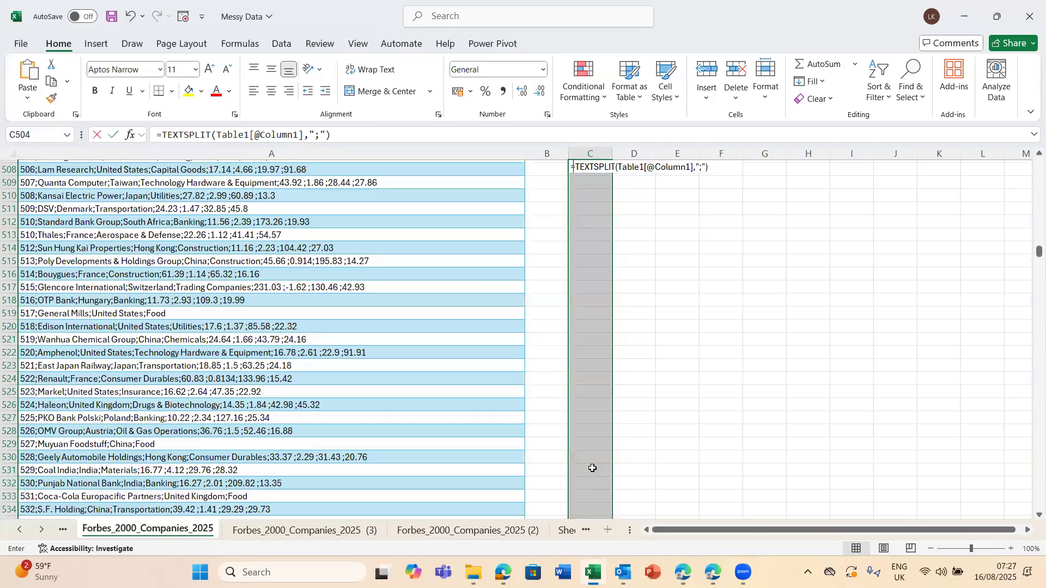
key(Escape)
text(.)
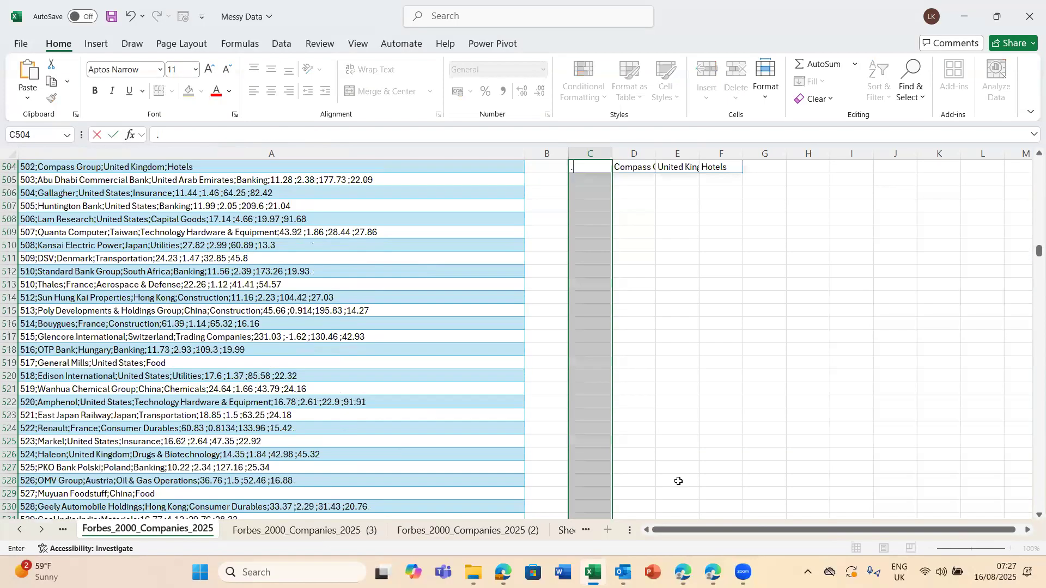
key(Return)
key(Down)
key(Right)
key(Right)
key(Right)
key(Right)
key(Right)
key(Right)
key(Right)
key(Up)
key(Up)
key(Up)
key(Up)
key(Up)
key(Up)
key(Up)
key(Up)
key(Up)
key(Up)
key(Up)
key(Up)
key(Up)
key(Up)
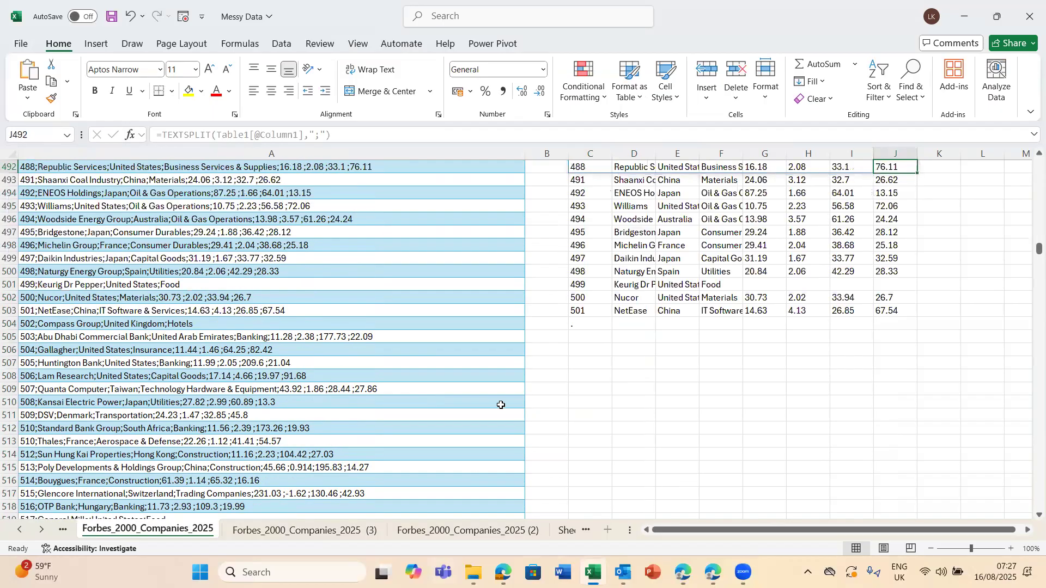
Step: Fill the TEXTSPLIT formula from C503 down to the table's last row, 2002, and review the split columns back up to row 1
click(585, 313)
drag(611, 315, 582, 494)
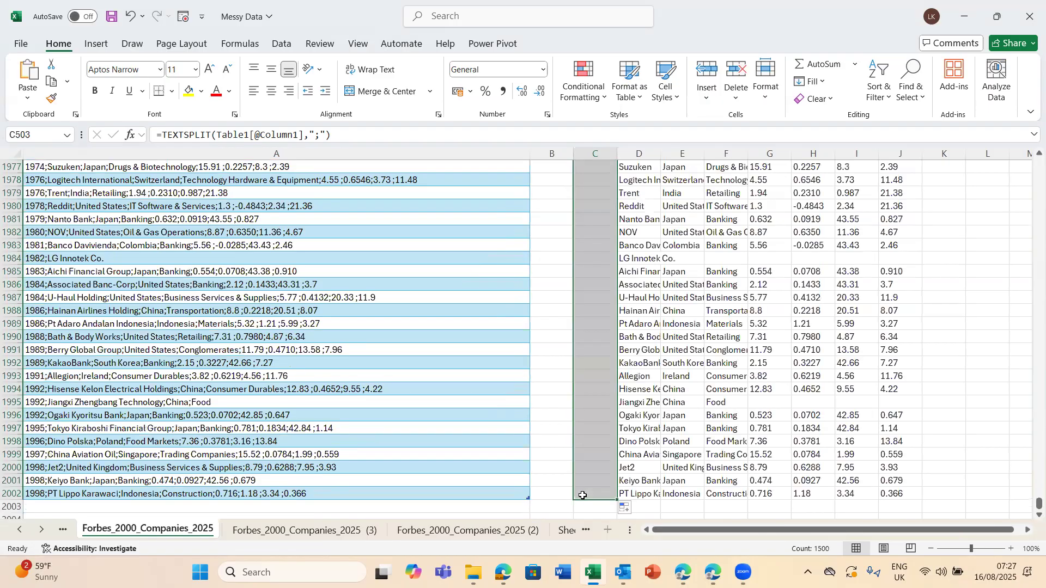
click(692, 364)
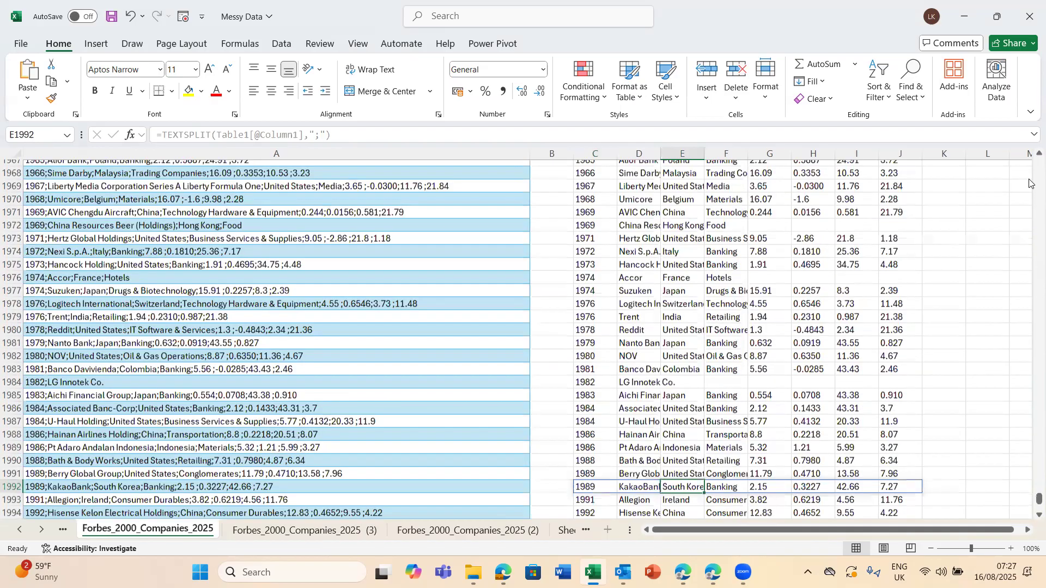
scroll(763, 267, up, 20)
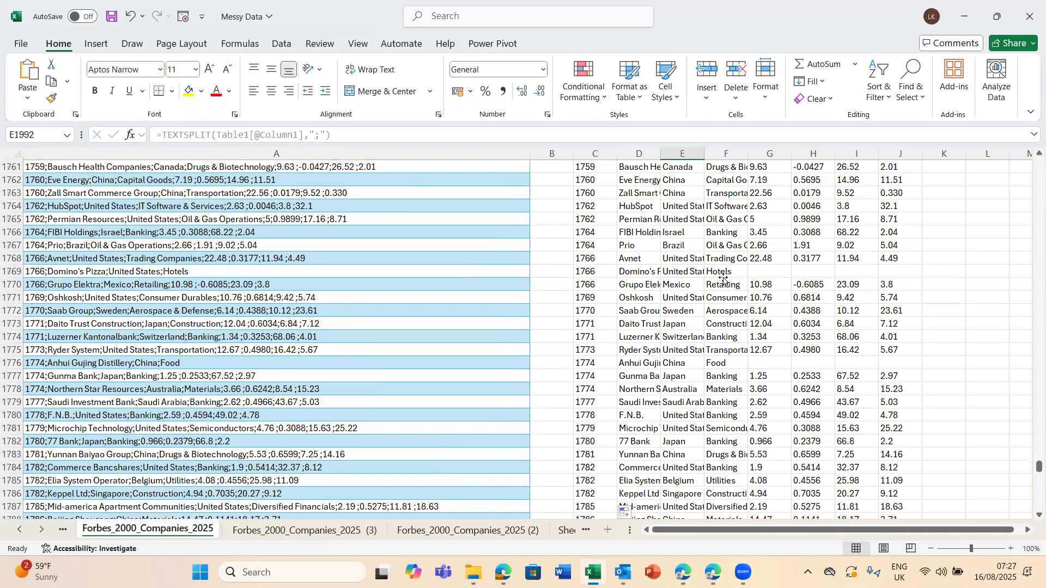
double_click(724, 277)
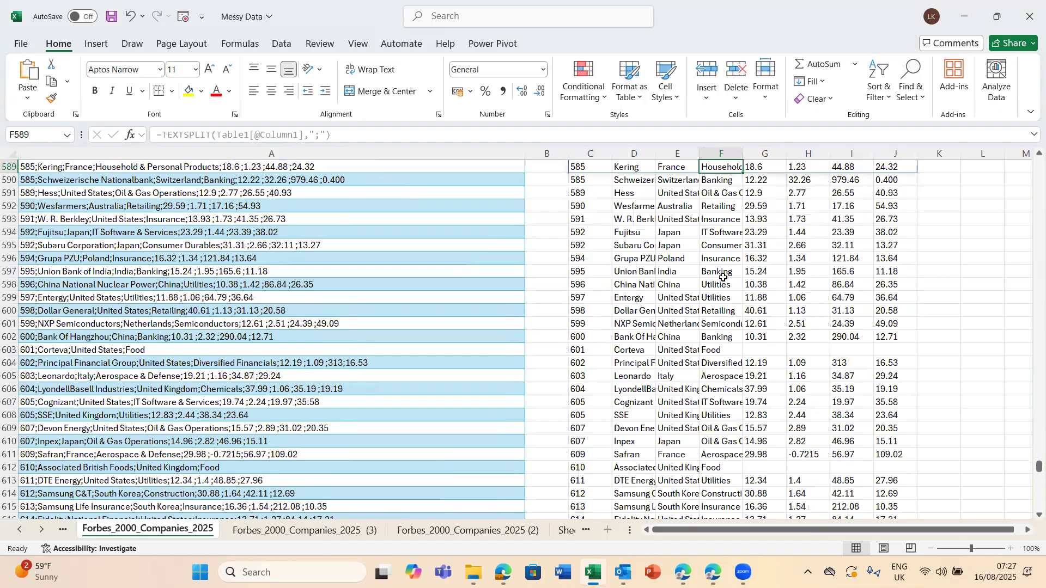
double_click(724, 278)
double_click(724, 278)
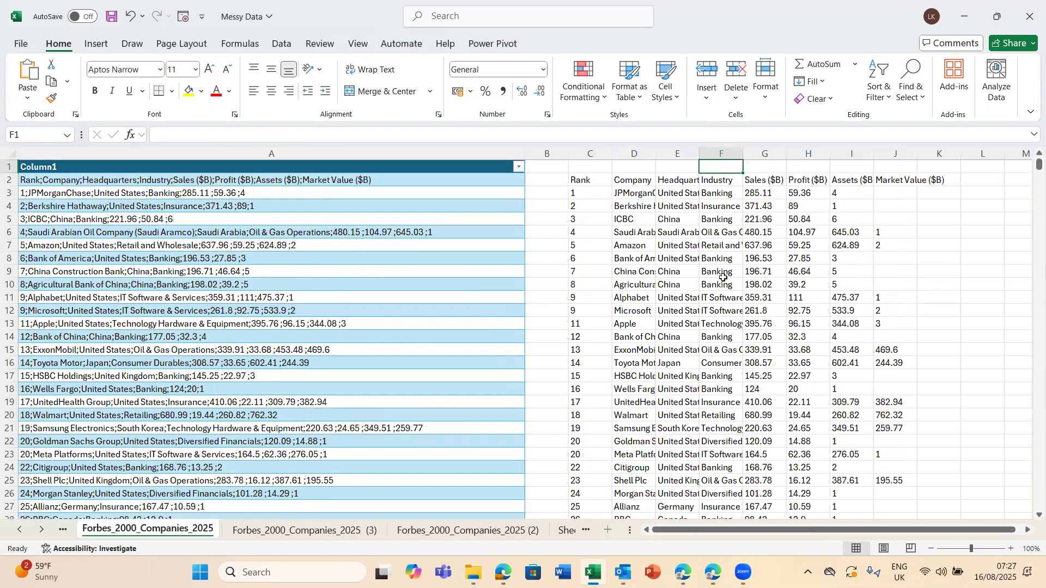
Step: Copy the whole of column C containing the TEXTSPLIT formulas and paste it back onto itself
click(573, 182)
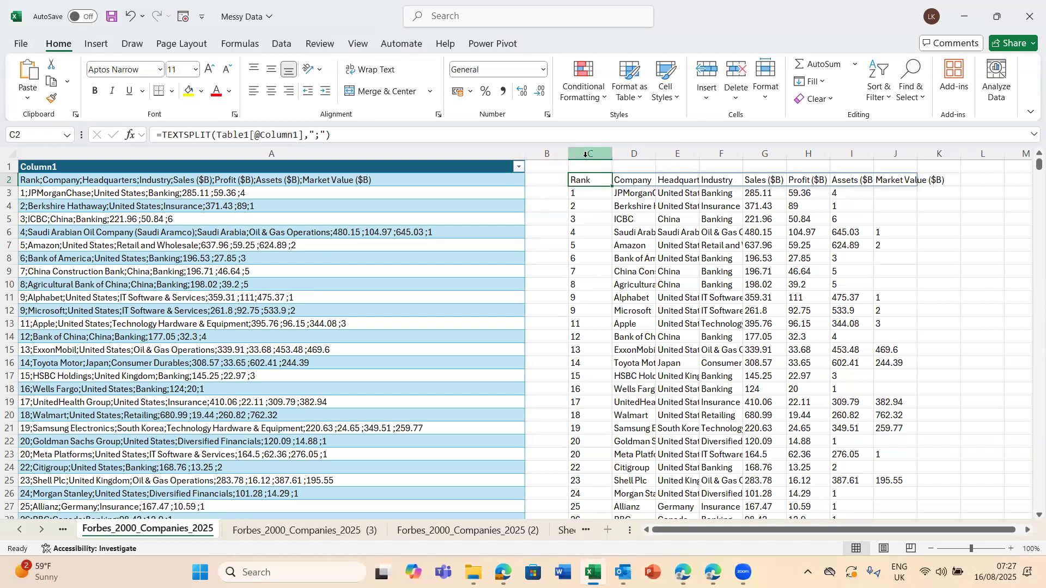
click(586, 154)
key(ctrl+c)
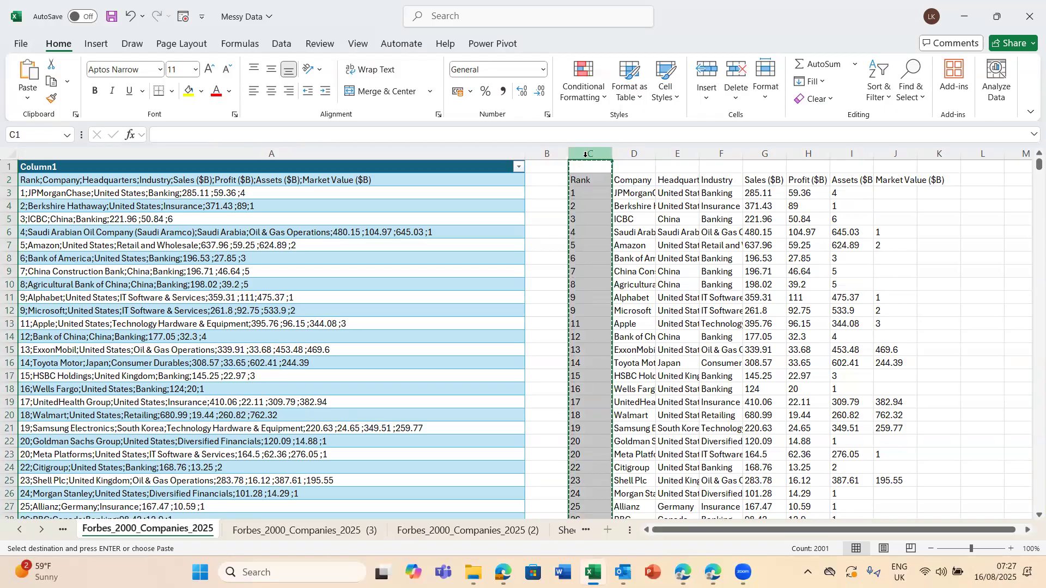
key(ctrl+v)
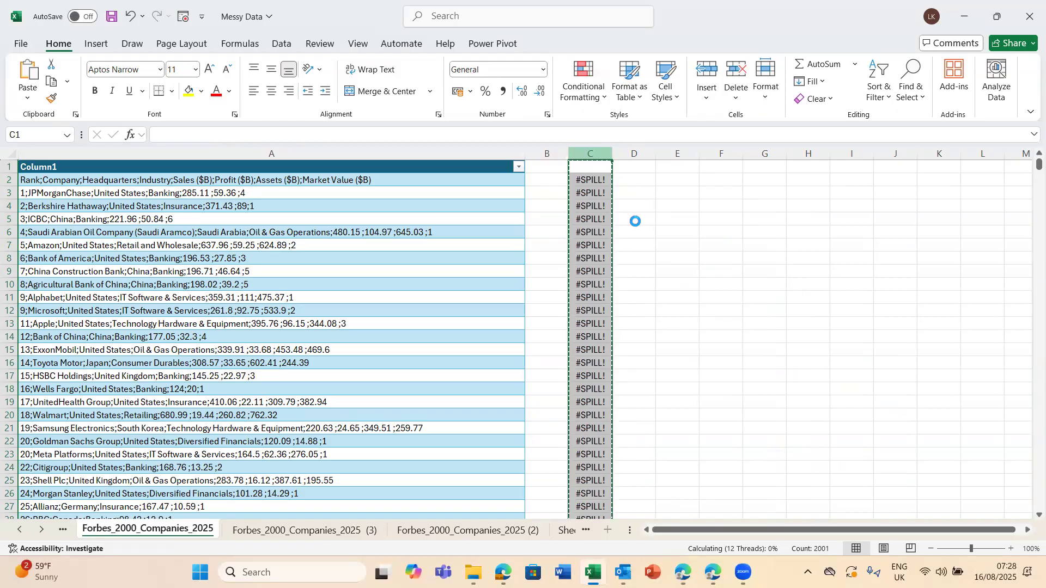
click(636, 220)
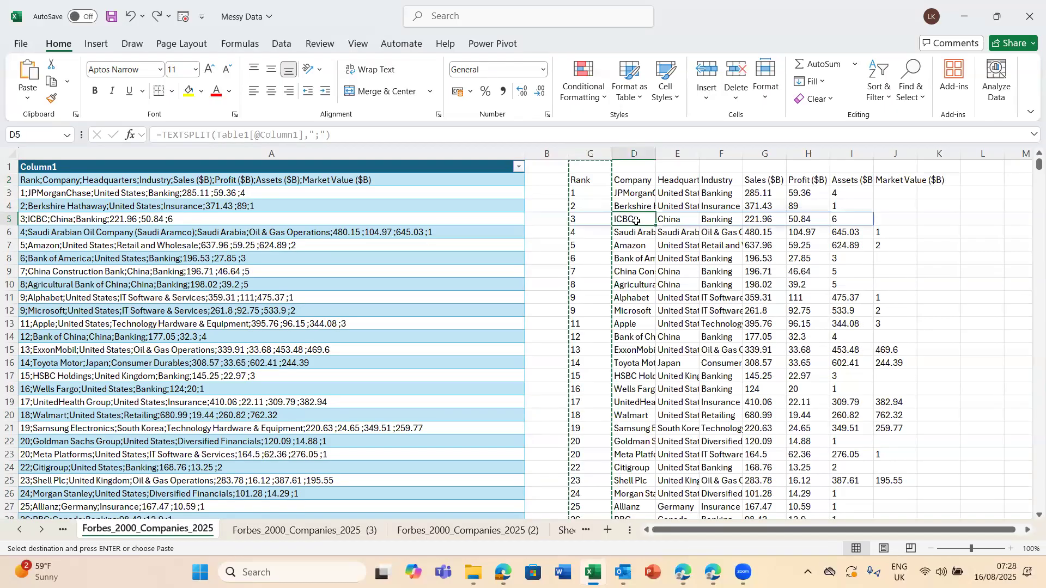
click(594, 192)
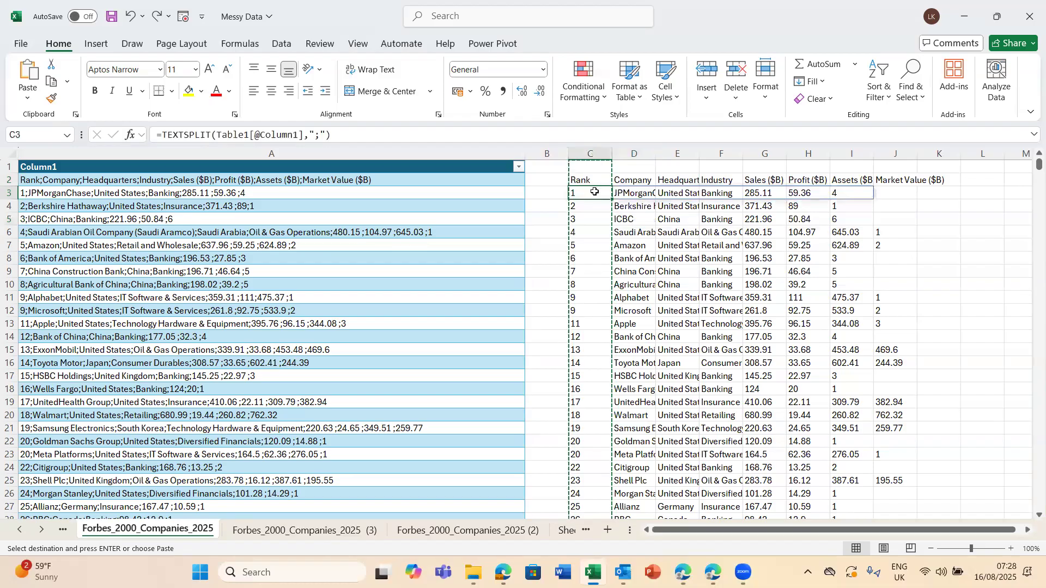
Step: Copy columns C to K, paste them back as values only, and check the contents of cells including C3, C11, E6 and D5
click(589, 154)
drag(589, 154, 950, 154)
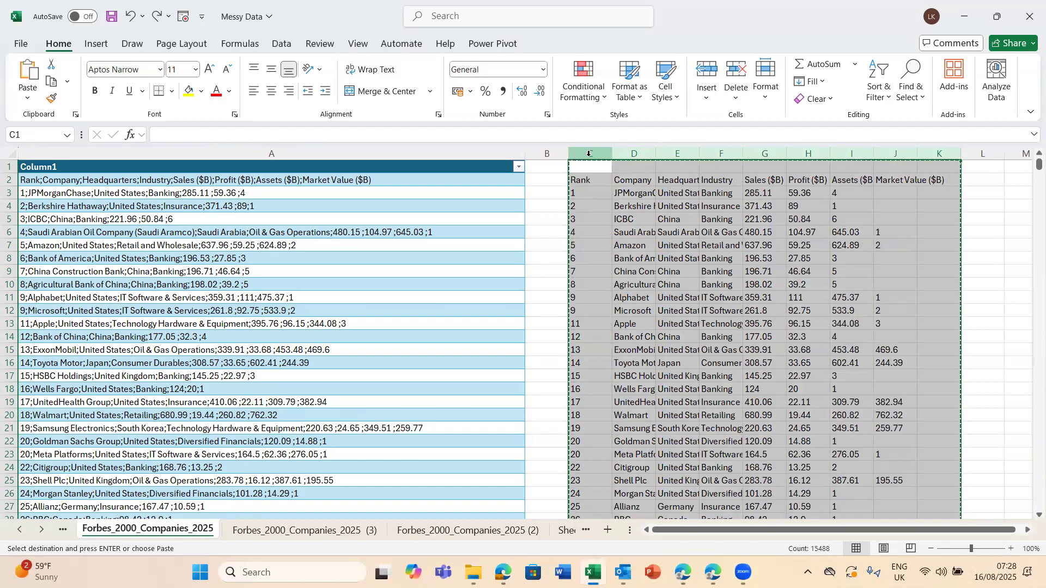
key(ctrl+v)
click(590, 196)
click(585, 233)
click(589, 298)
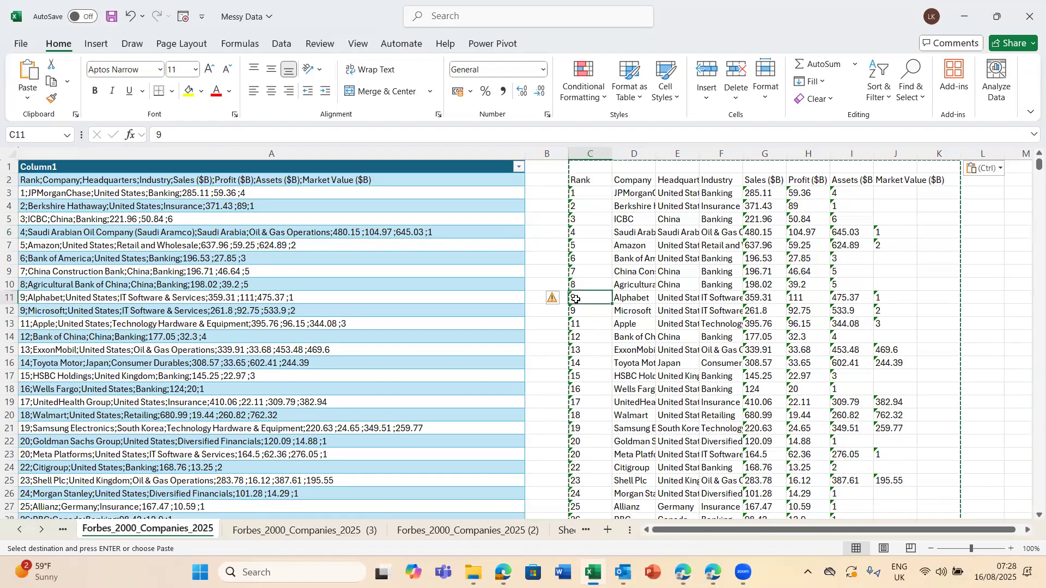
click(663, 236)
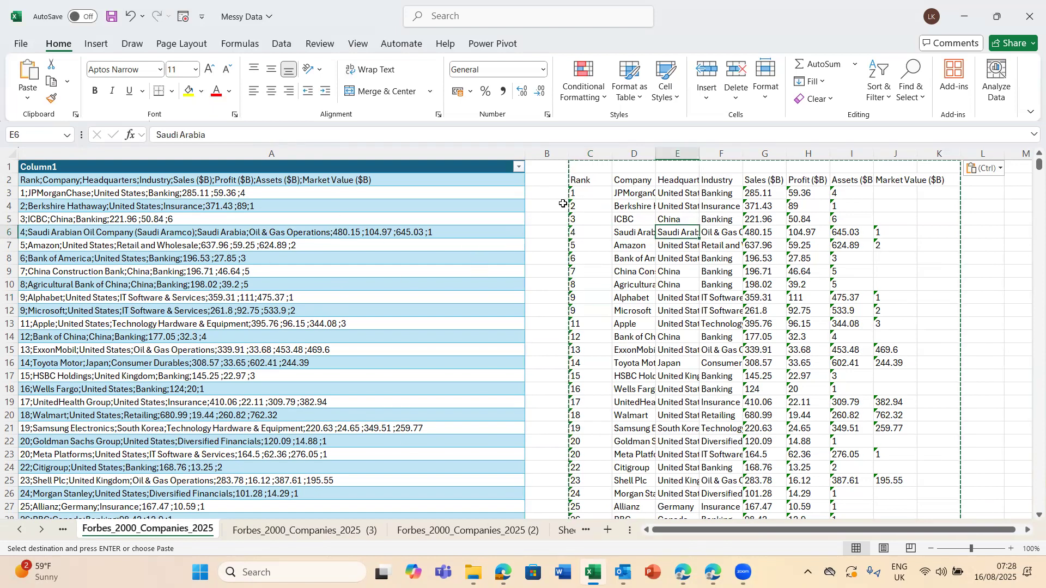
click(624, 219)
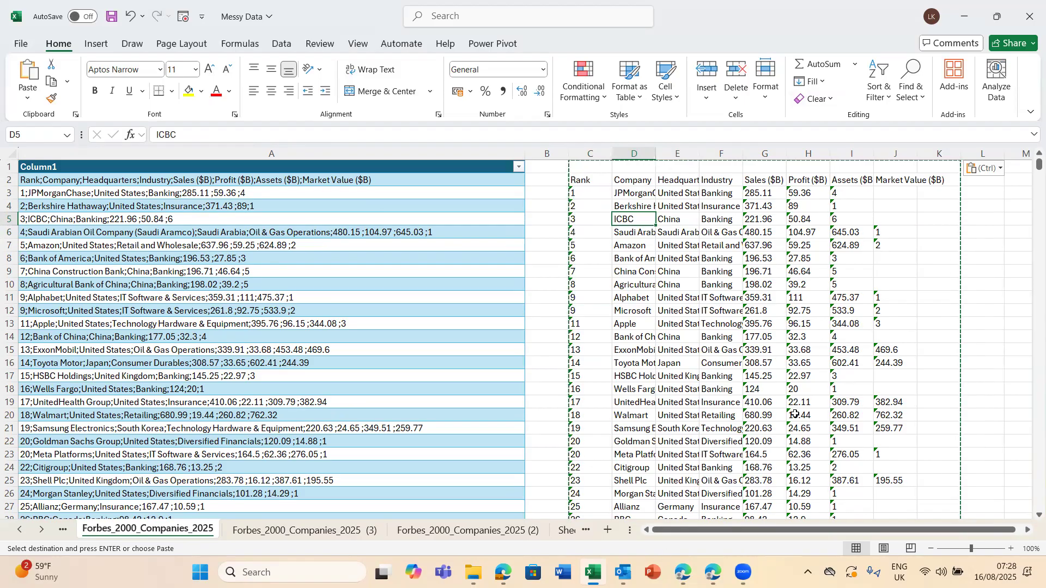
click(577, 198)
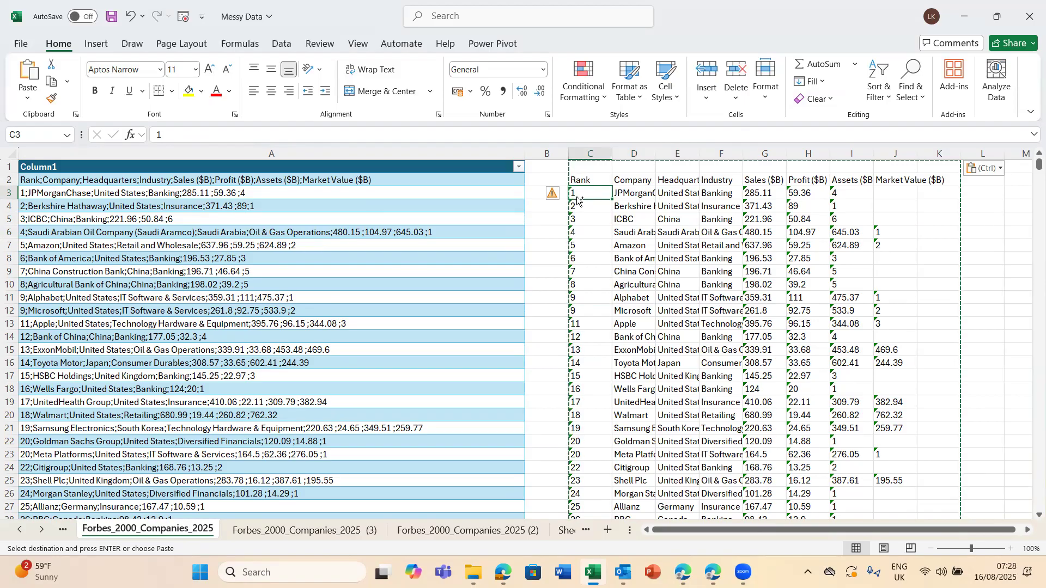
Step: Undo the values-only paste over columns C to K and compare the TEXTSPLIT formulas in C3 and C5 with the spilled cell D3
click(577, 196)
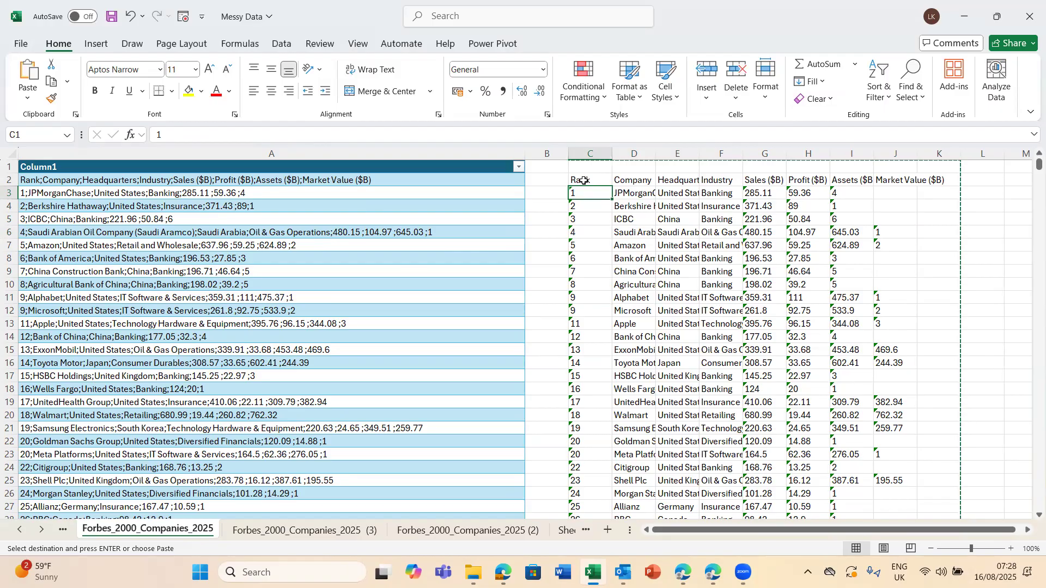
click(629, 195)
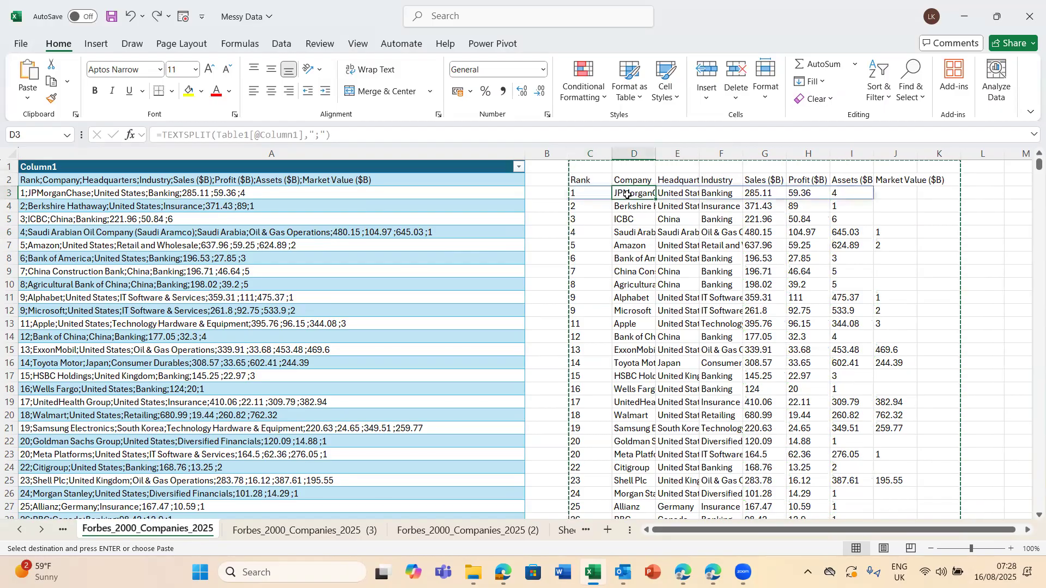
click(578, 191)
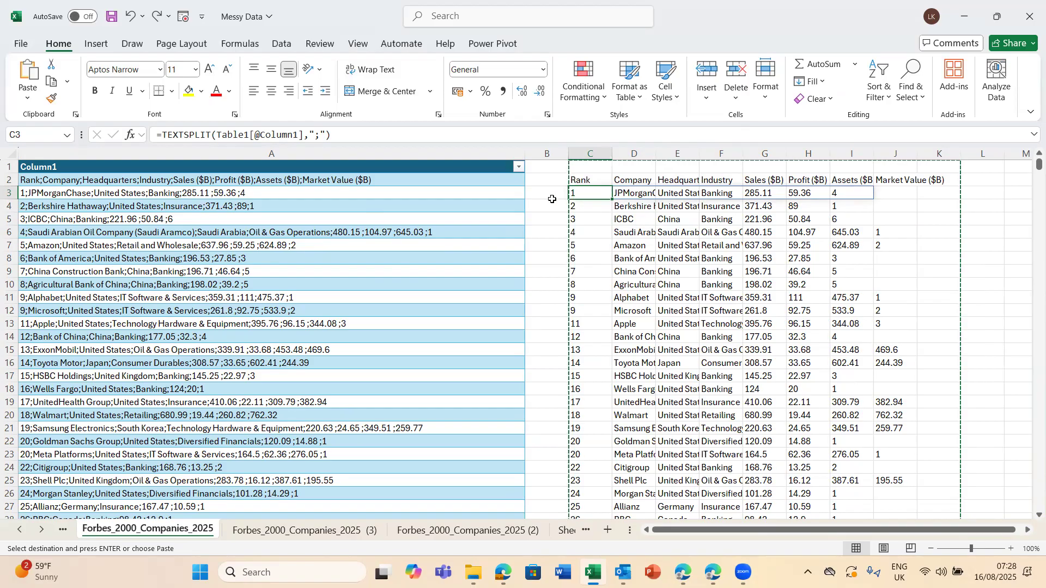
click(600, 216)
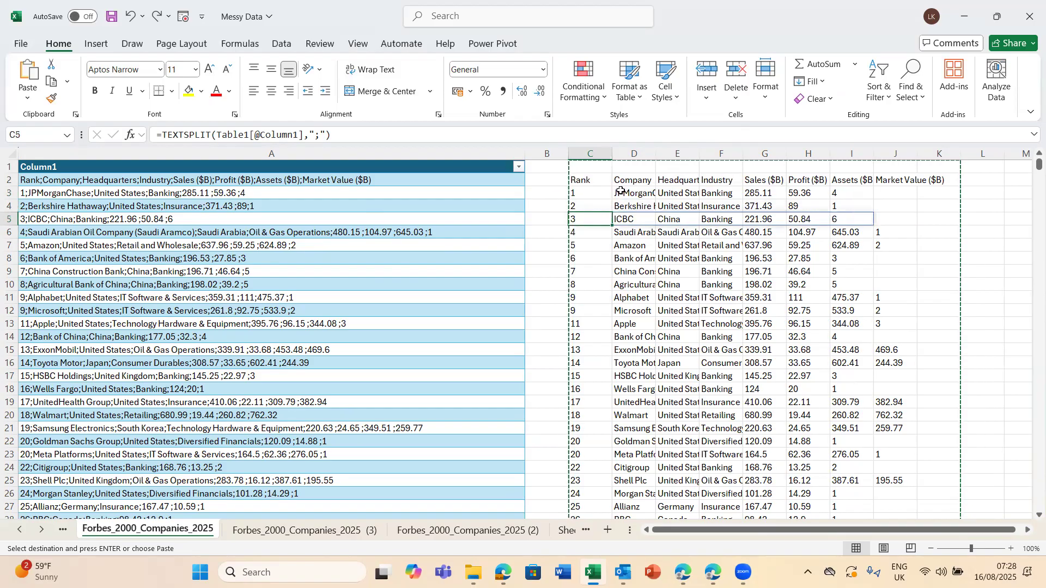
click(629, 194)
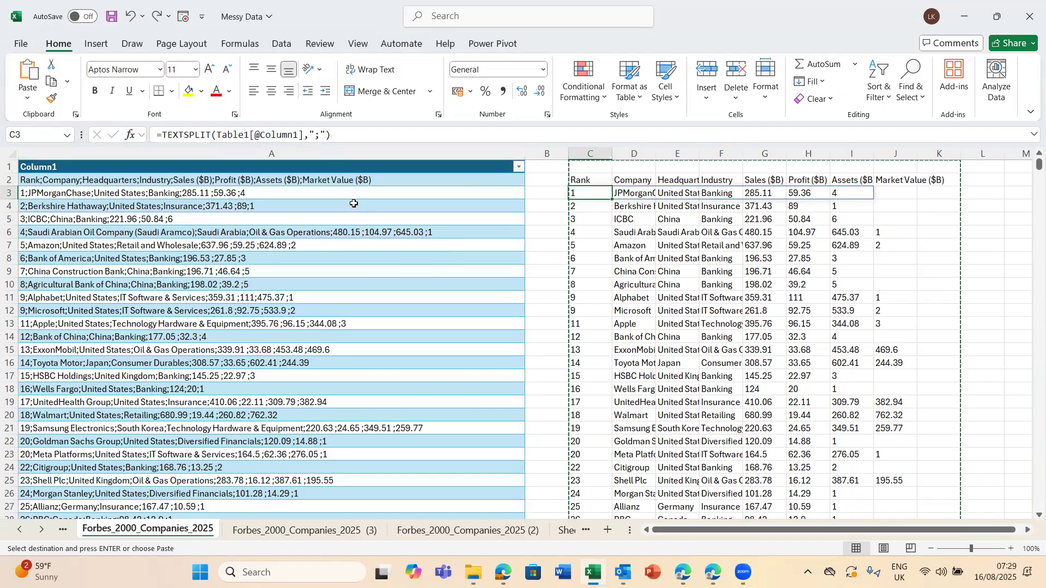
Step: Open the TEXTSPLIT formula in C8 to inspect it and re-enter it as it is
click(600, 263)
double_click(589, 259)
key(Return)
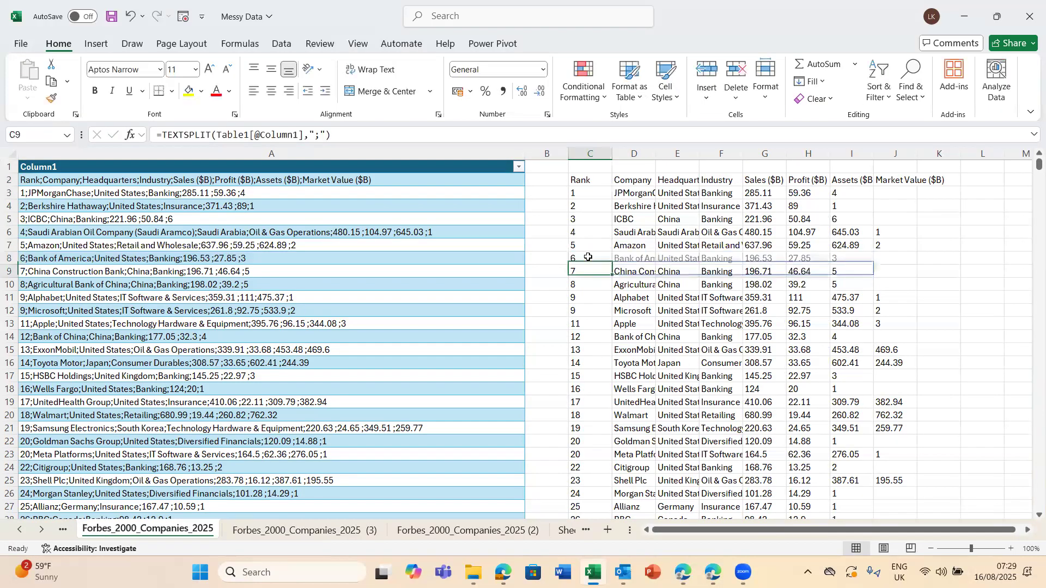